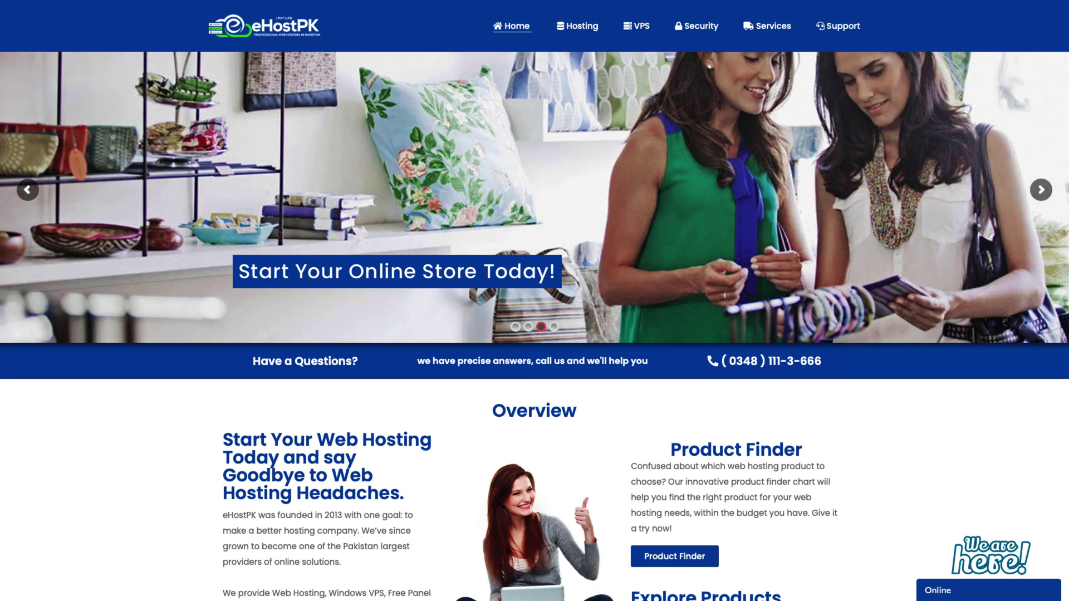
Step: Open the Reseller Hosting page of the eHostPK website and look through its plans and prices
{"action": "mouse_move", "coordinate": [578, 25]}
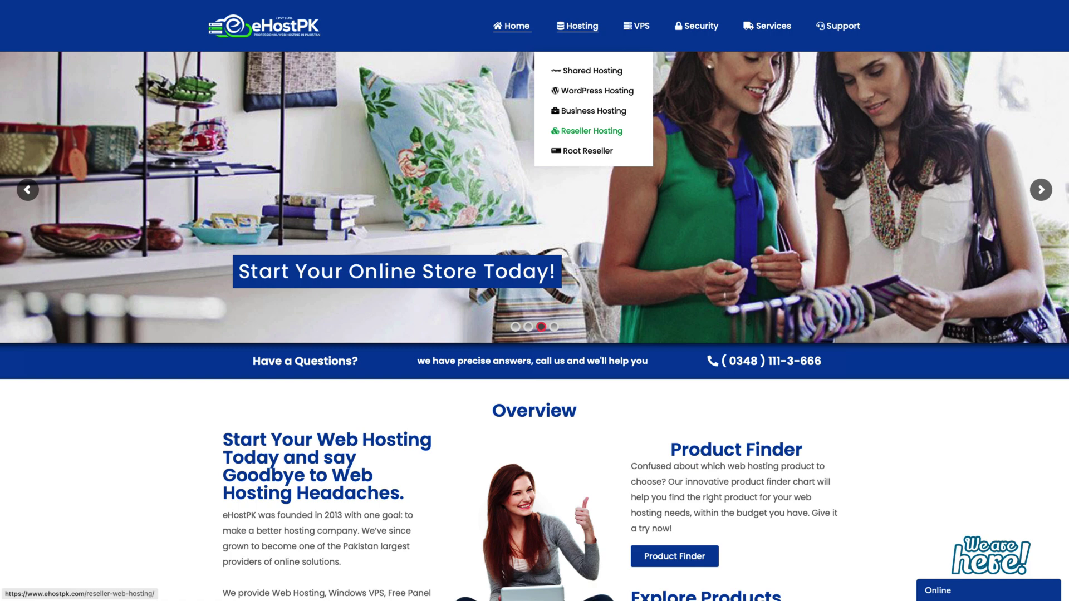
{"action": "left_click", "coordinate": [607, 136]}
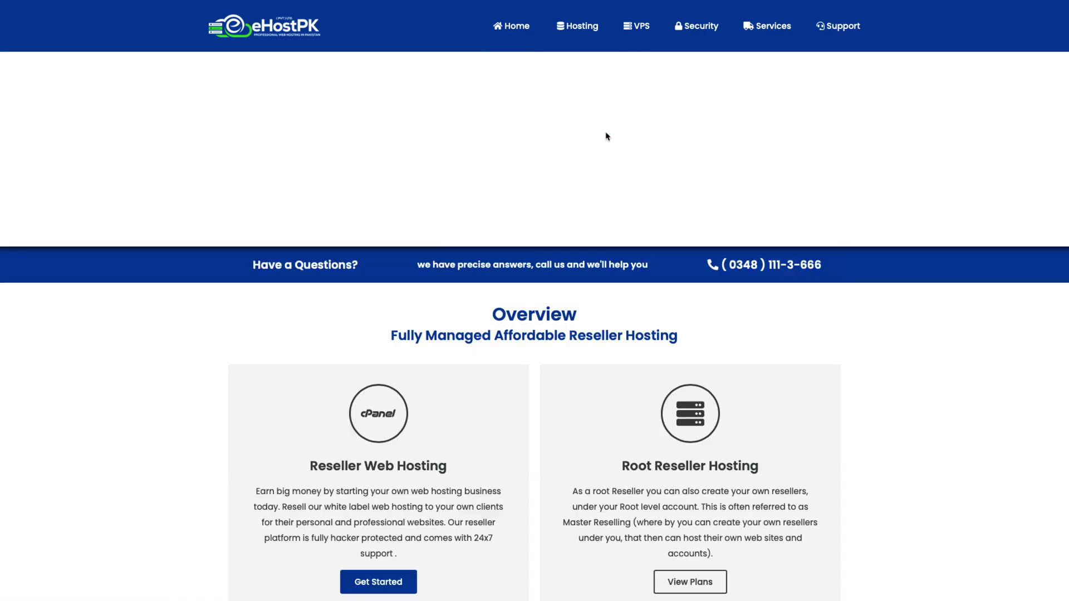
{"action": "scroll", "coordinate": [607, 136], "scroll_direction": "down", "scroll_amount": 8}
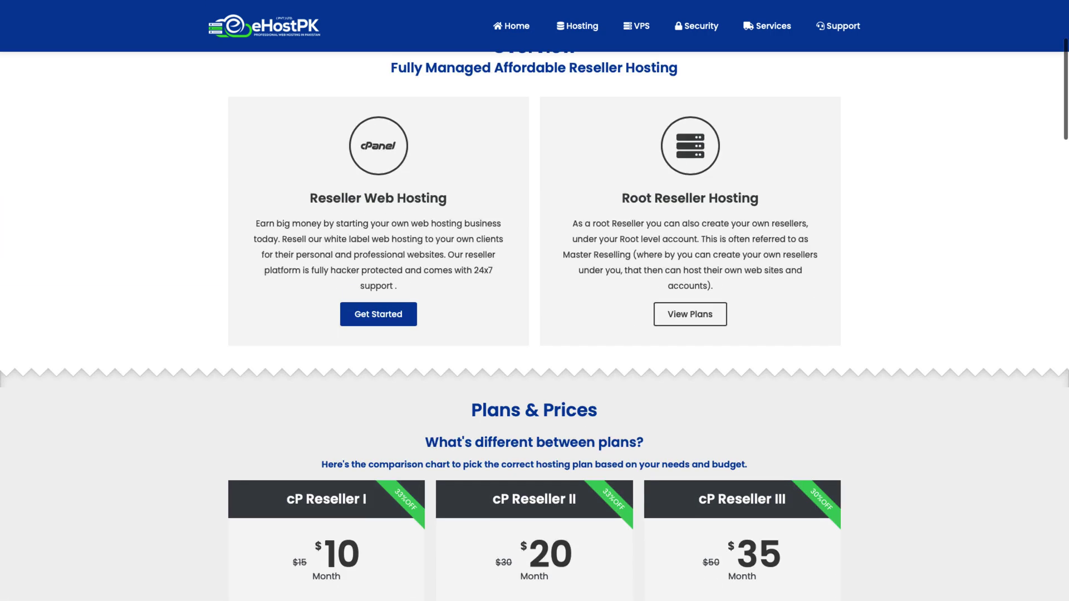
{"action": "scroll", "coordinate": [534, 301], "scroll_direction": "down", "scroll_amount": 3}
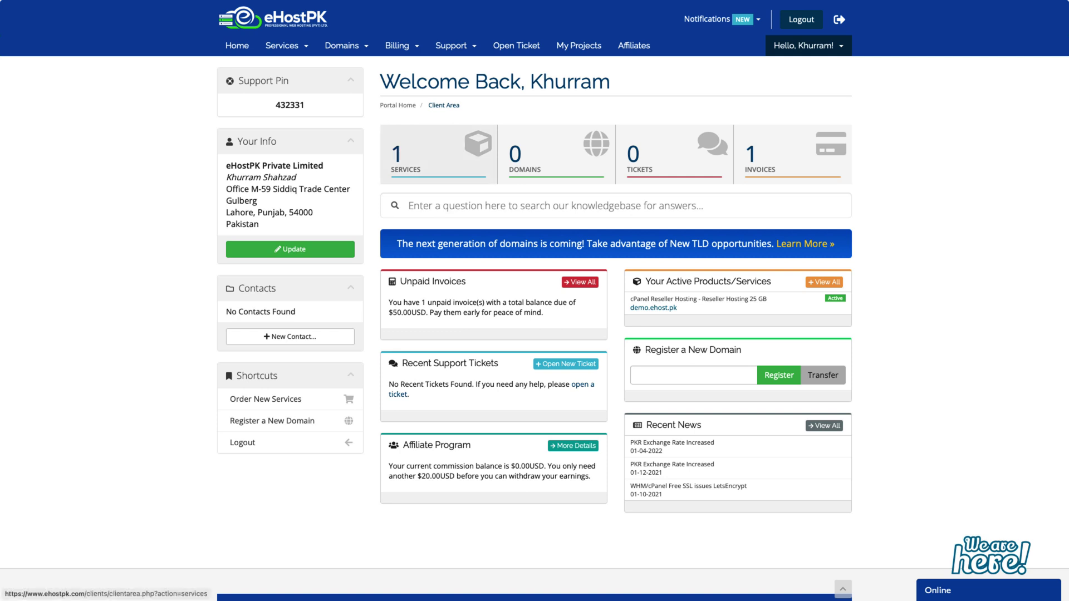
Step: Log in to WHM from the demo.ehost.pk reseller service and review the nameservers in Basic WebHost Manager Setup
{"action": "left_click", "coordinate": [439, 153]}
{"action": "left_click", "coordinate": [425, 288]}
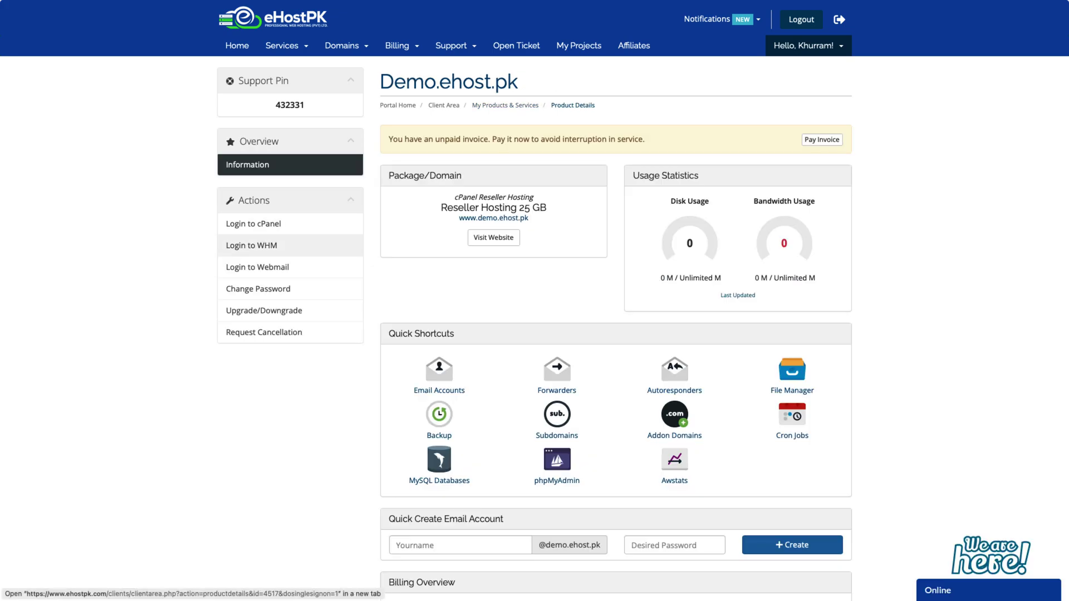
{"action": "left_click", "coordinate": [251, 245]}
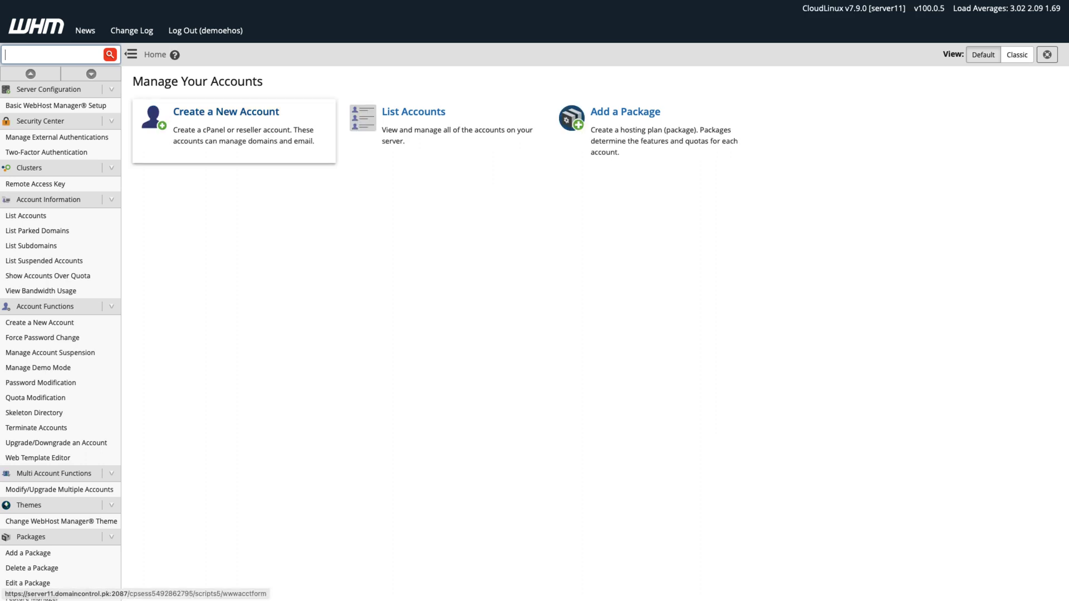
{"action": "left_click", "coordinate": [56, 106]}
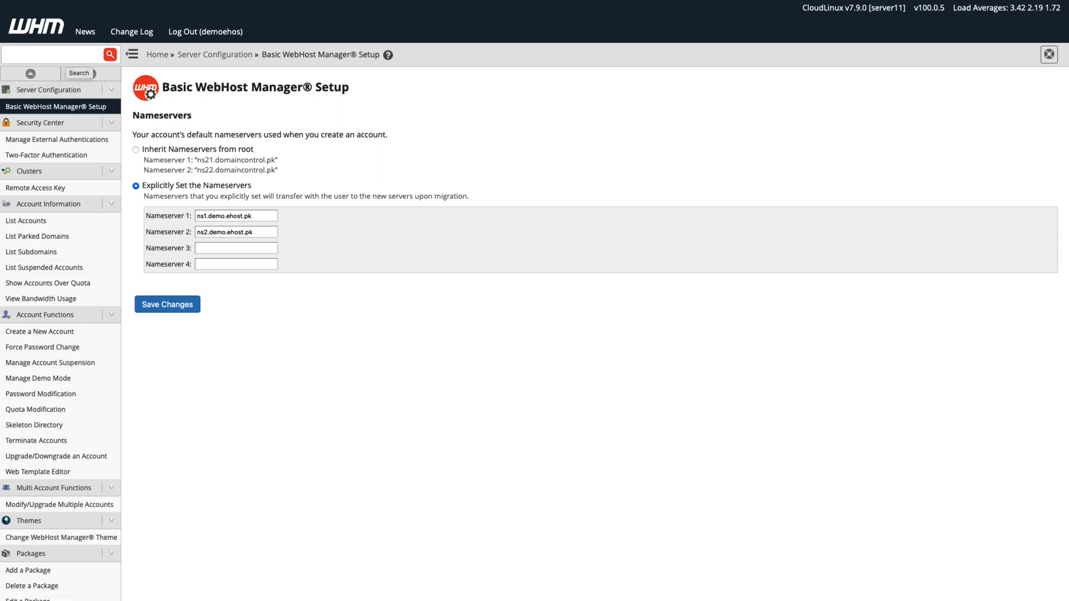
Step: Search the WHM functions for "api" and open Manage API Tokens
{"action": "left_click", "coordinate": [61, 55]}
{"action": "type", "text": "api"}
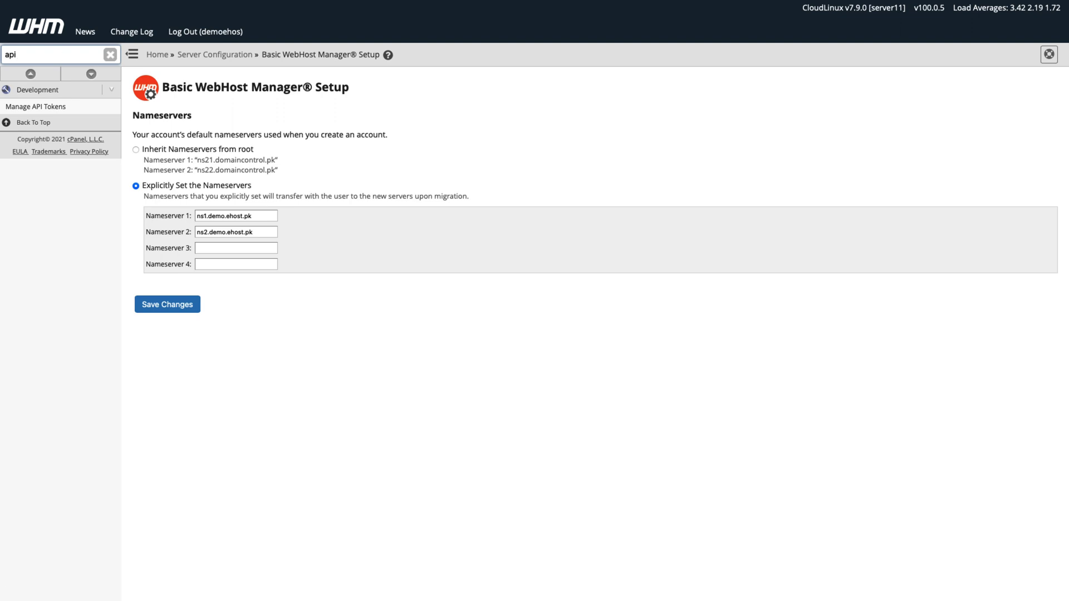
{"action": "left_click", "coordinate": [36, 107]}
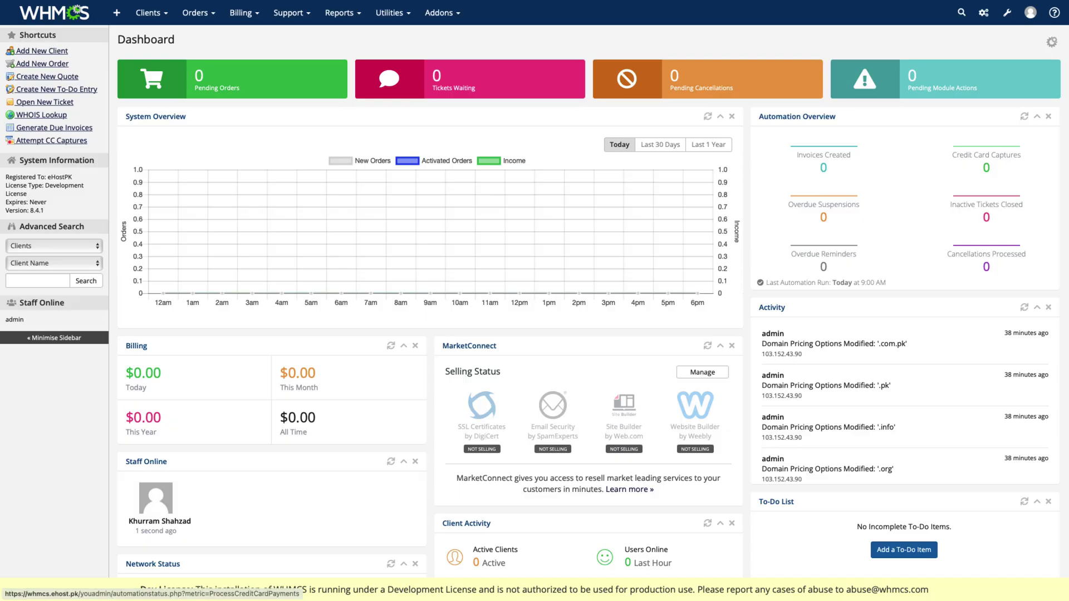
Step: Switch to the WHMCS admin area, search the system settings for "server" and open the Servers configuration
{"action": "left_click", "coordinate": [1007, 12]}
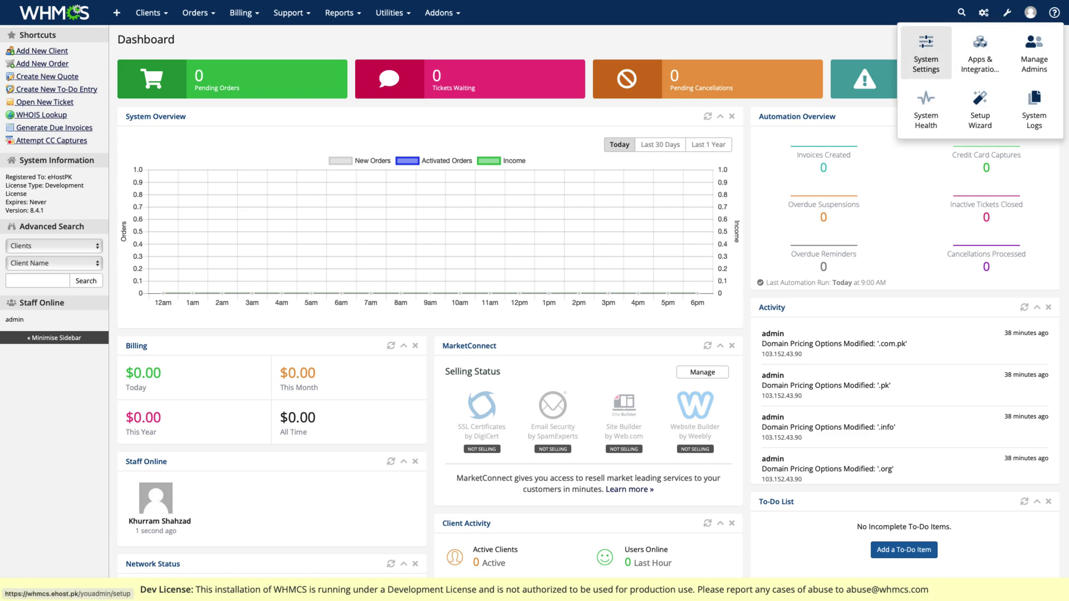
{"action": "left_click", "coordinate": [926, 56]}
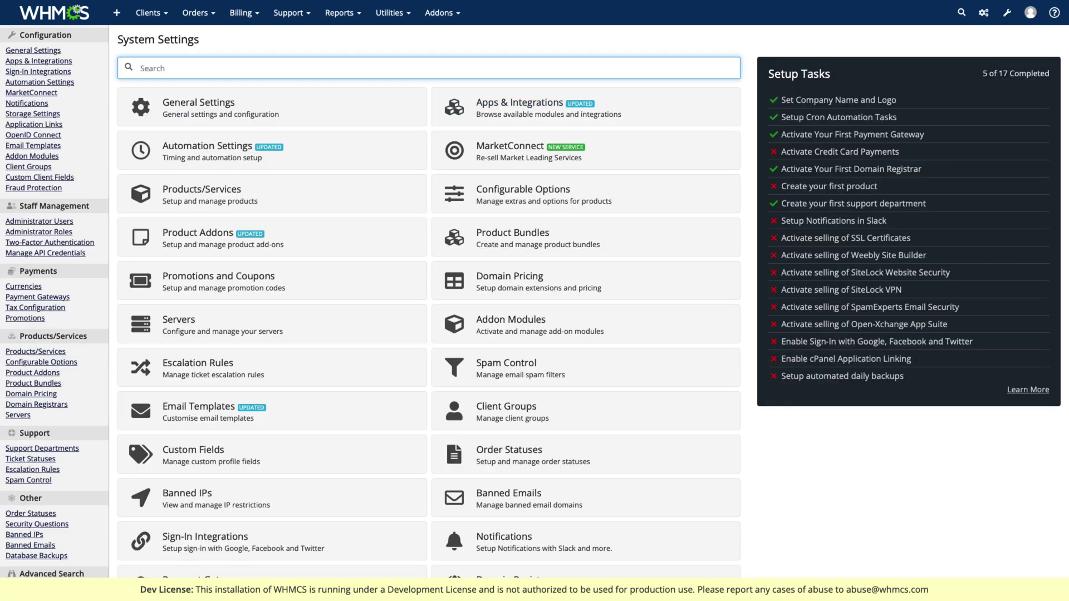
{"action": "type", "text": "server"}
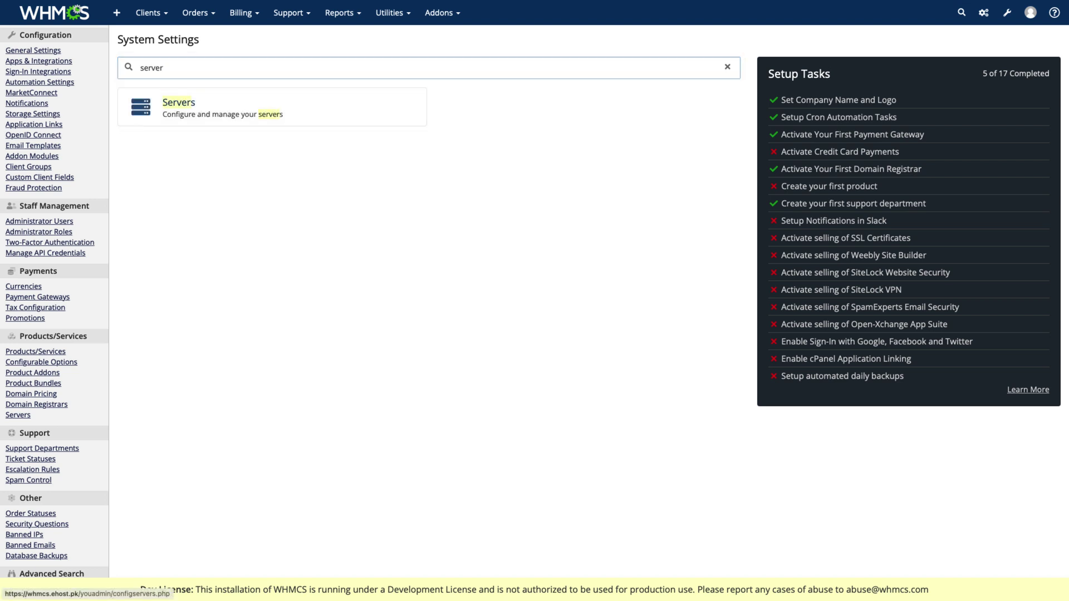
{"action": "left_click", "coordinate": [222, 107]}
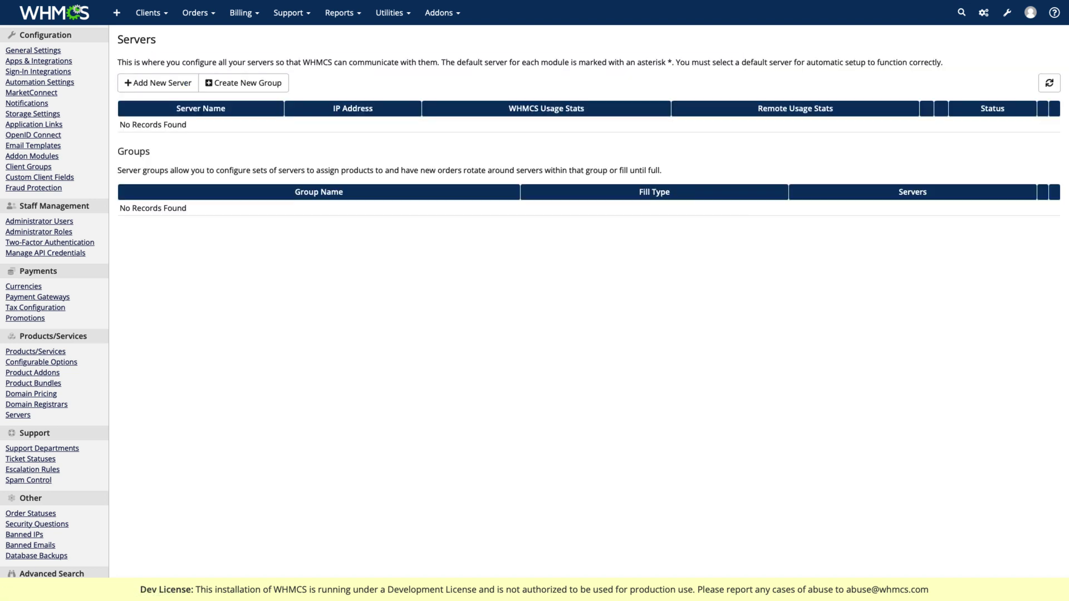
Step: Create a server group named cPanel that adds accounts to the least full server, and save it
{"action": "left_click", "coordinate": [244, 83]}
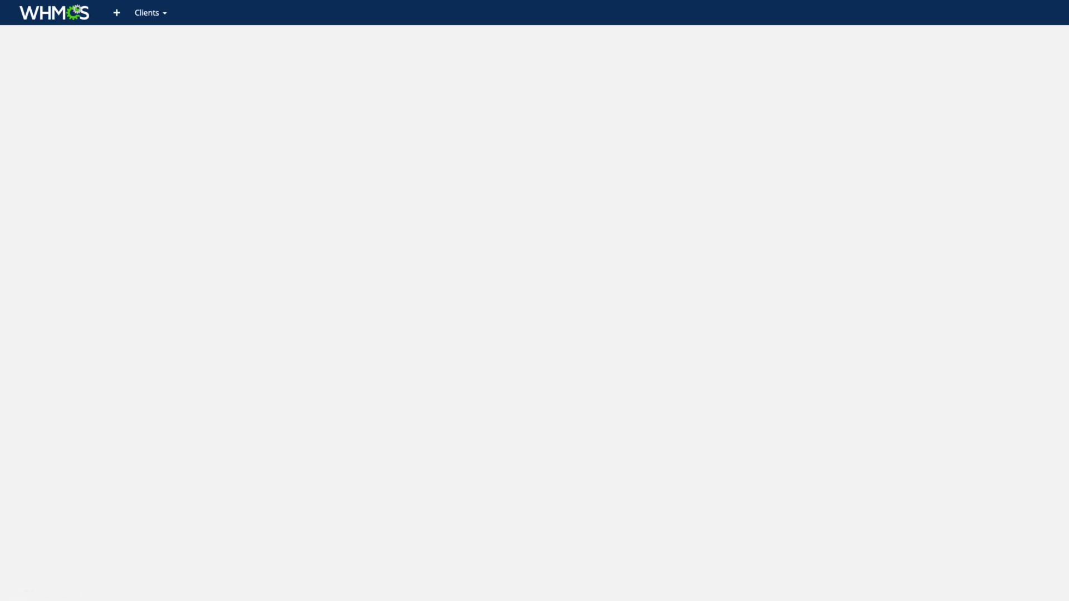
{"action": "type", "text": "c"}
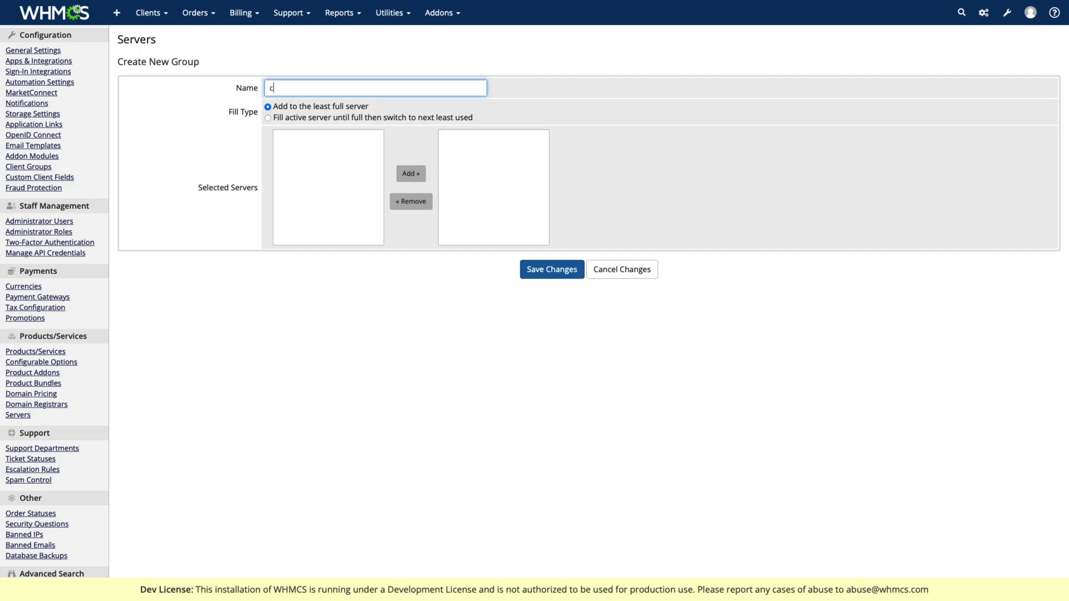
{"action": "type", "text": "Panel"}
{"action": "left_click", "coordinate": [551, 270]}
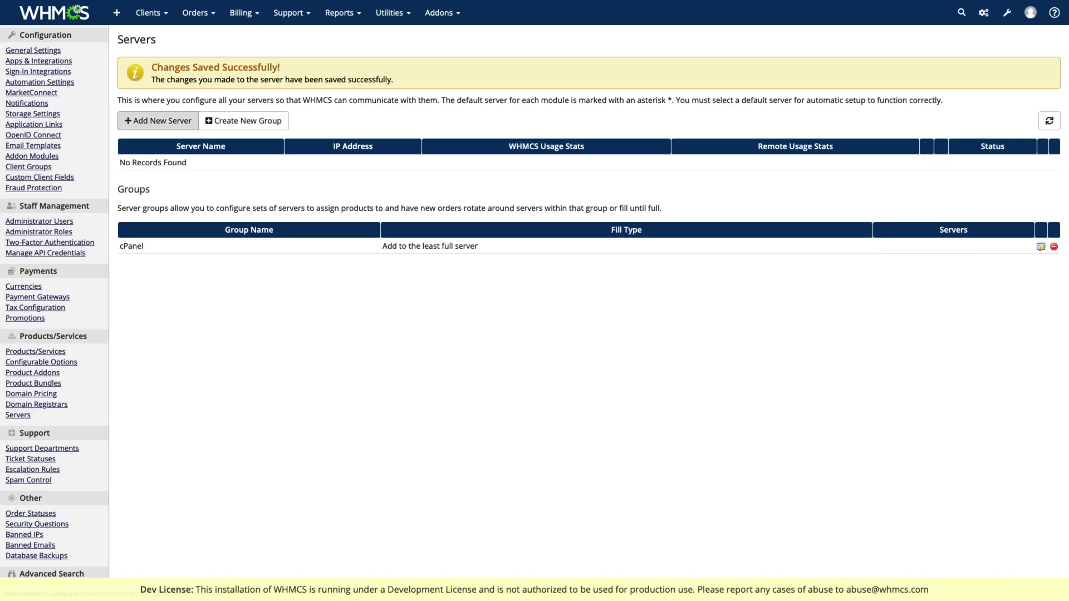
Step: Start adding a new server in WHMCS and enter the shared IP address copied from cPanel, 51.161.126.56, as its hostname
{"action": "left_click", "coordinate": [158, 121]}
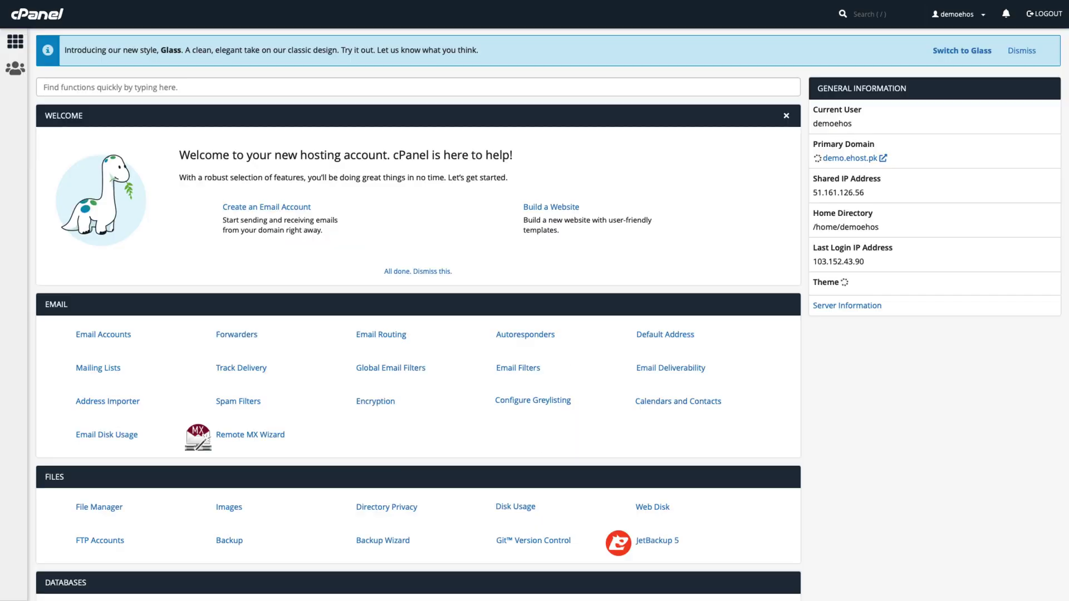
{"action": "right_click", "coordinate": [853, 198]}
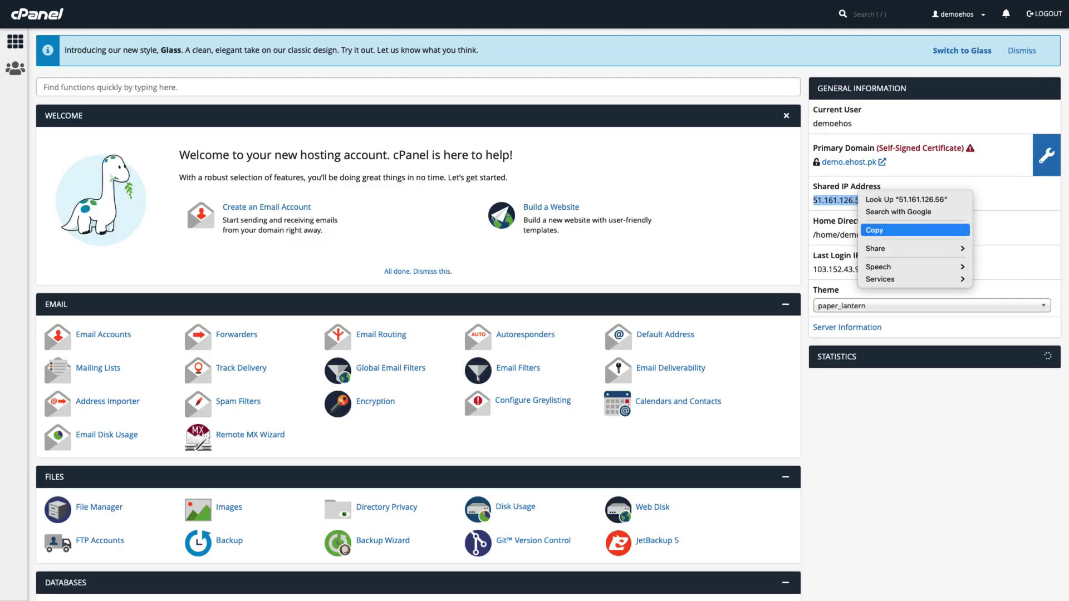
{"action": "left_click", "coordinate": [880, 229]}
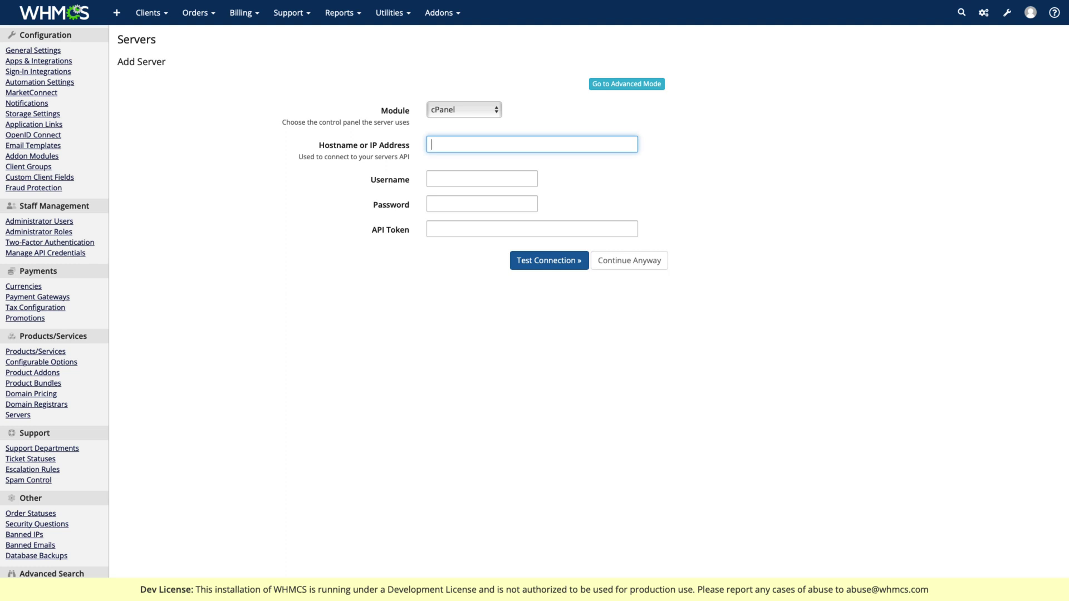
{"action": "key", "text": "super+v"}
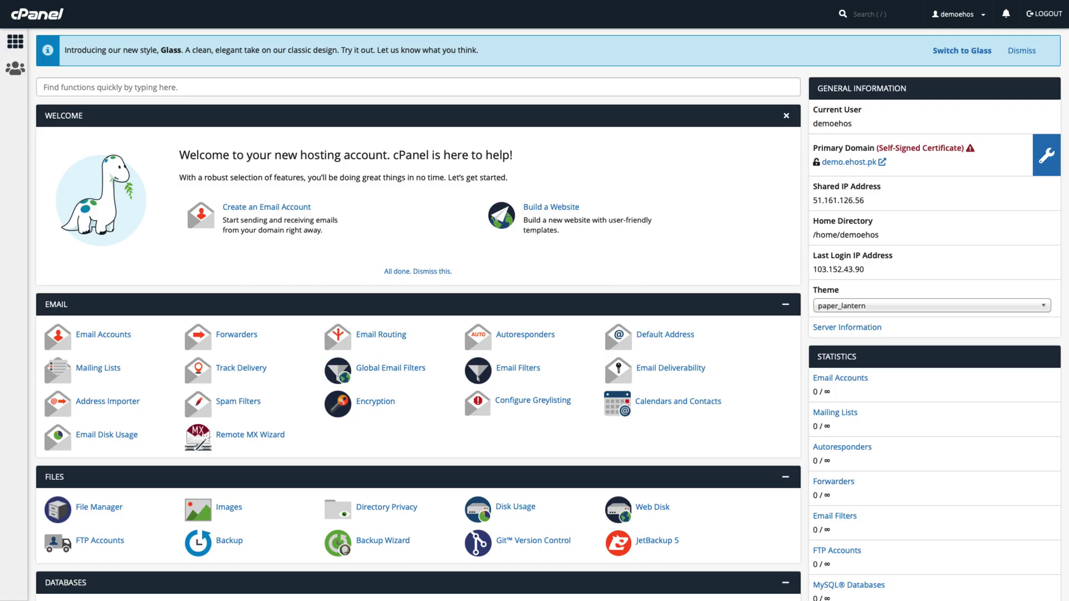
Step: Copy the account username demoehos from the home directory in cPanel into the new WHMCS server's Username field
{"action": "double_click", "coordinate": [859, 235]}
{"action": "key", "text": "ctrl+Tab"}
{"action": "key", "text": "Tab"}
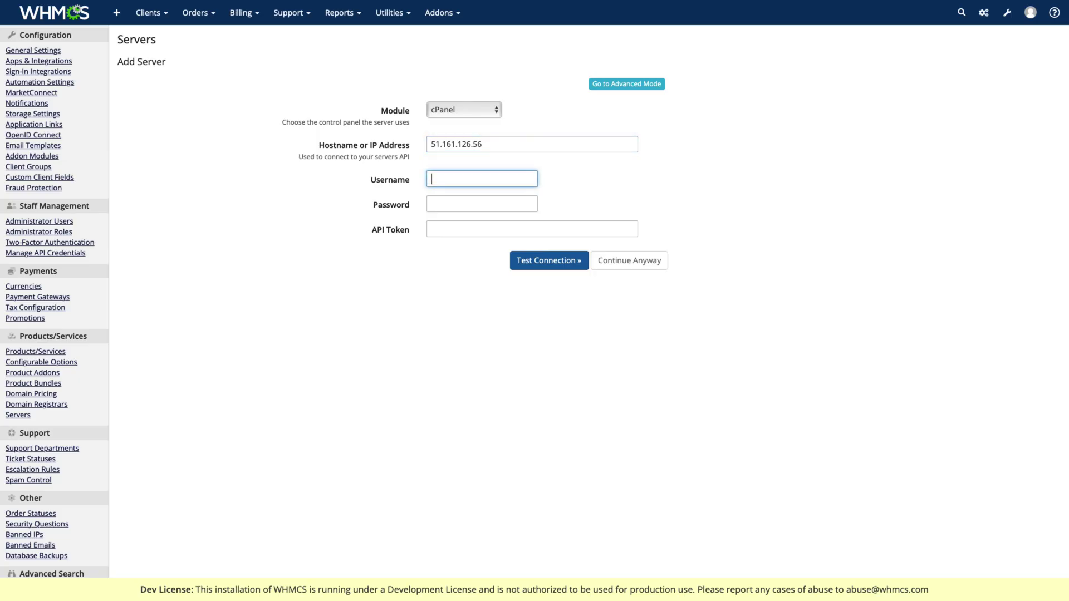
{"action": "key", "text": "super+v"}
Step: Generate a WHM API token named WHMCS that does not expire, with all listed privileges enabled, and save it
{"action": "key", "text": "ctrl+Tab"}
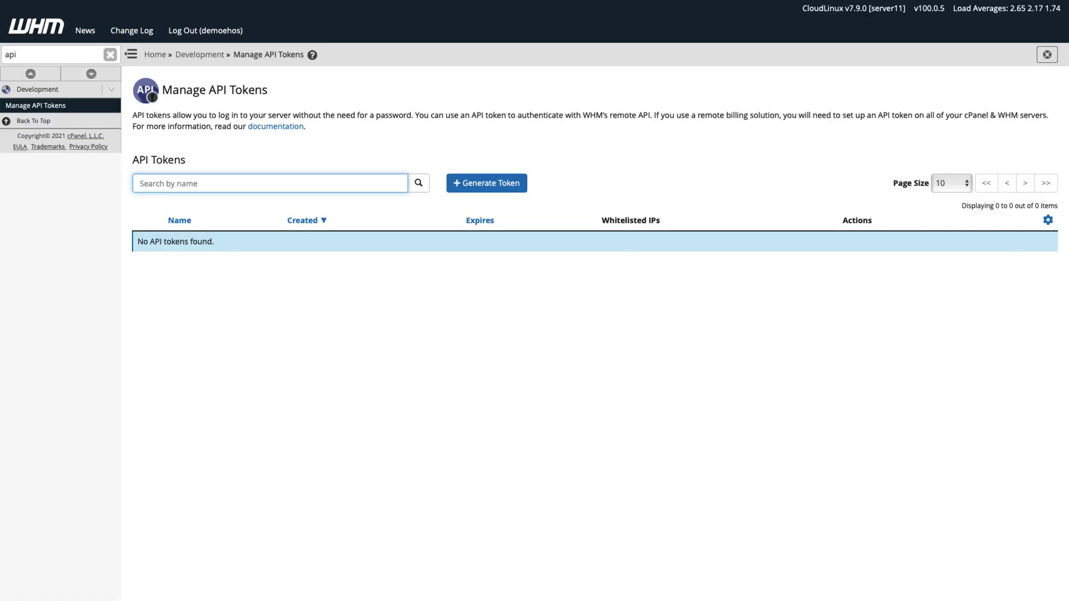
{"action": "left_click", "coordinate": [487, 183]}
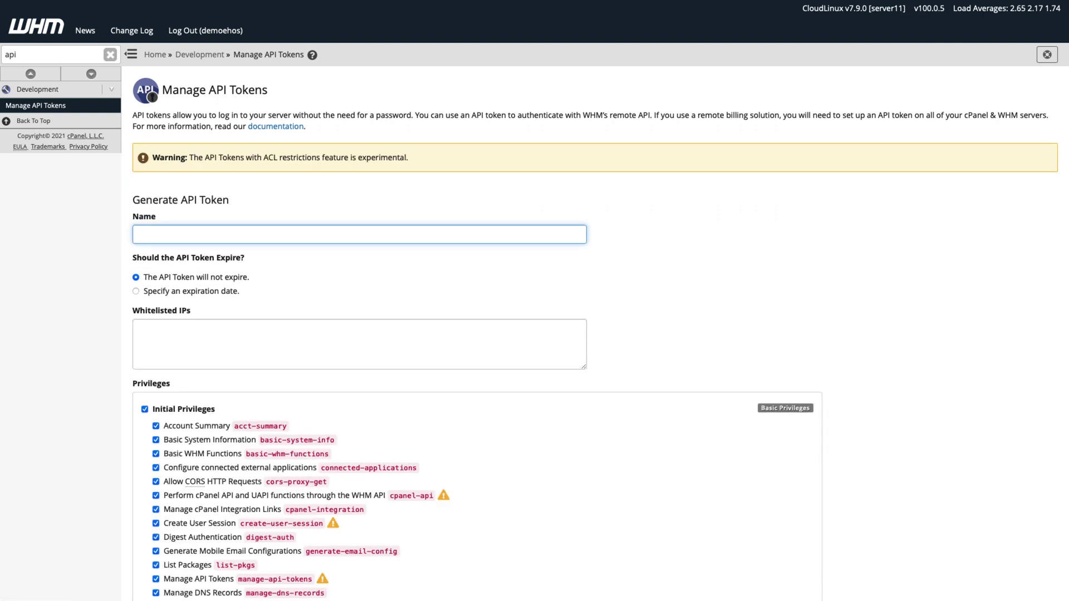
{"action": "type", "text": "WHMCS"}
{"action": "left_click", "coordinate": [136, 292]}
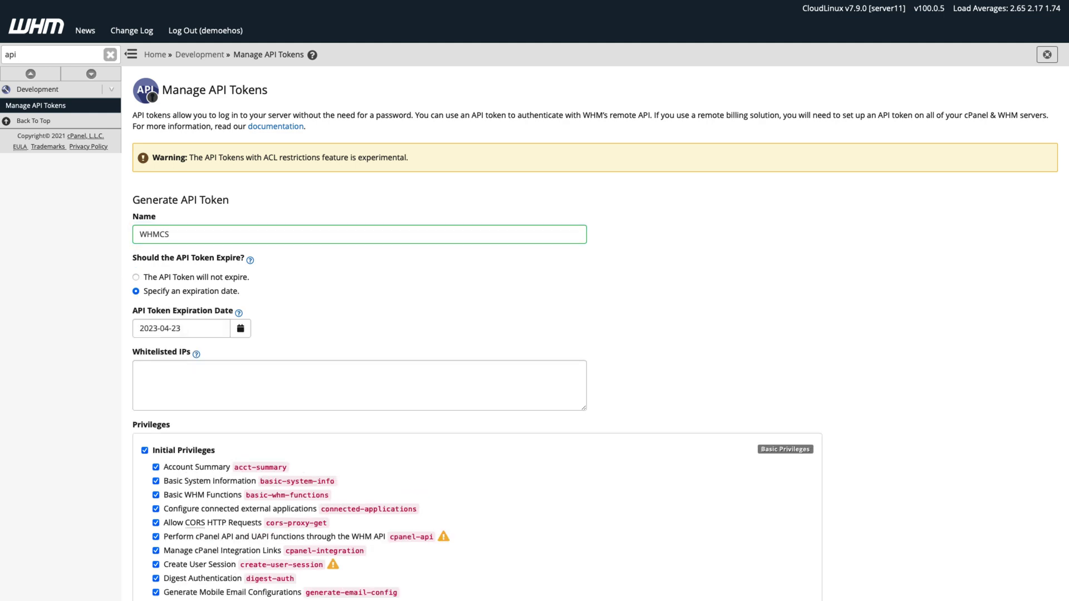
{"action": "left_click", "coordinate": [136, 278]}
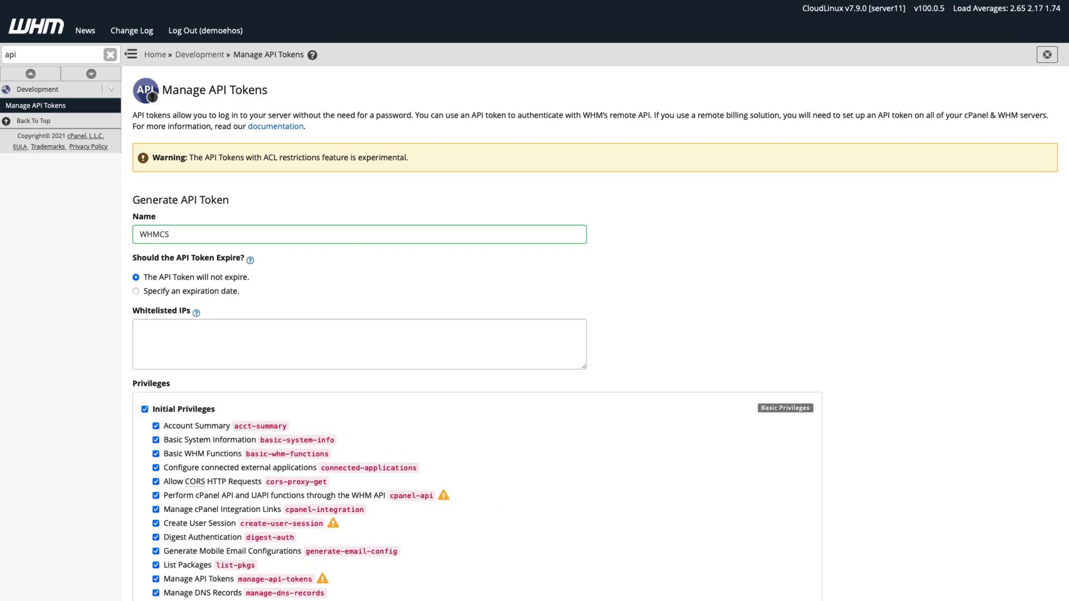
{"action": "scroll", "coordinate": [477, 334], "scroll_direction": "down", "scroll_amount": 13}
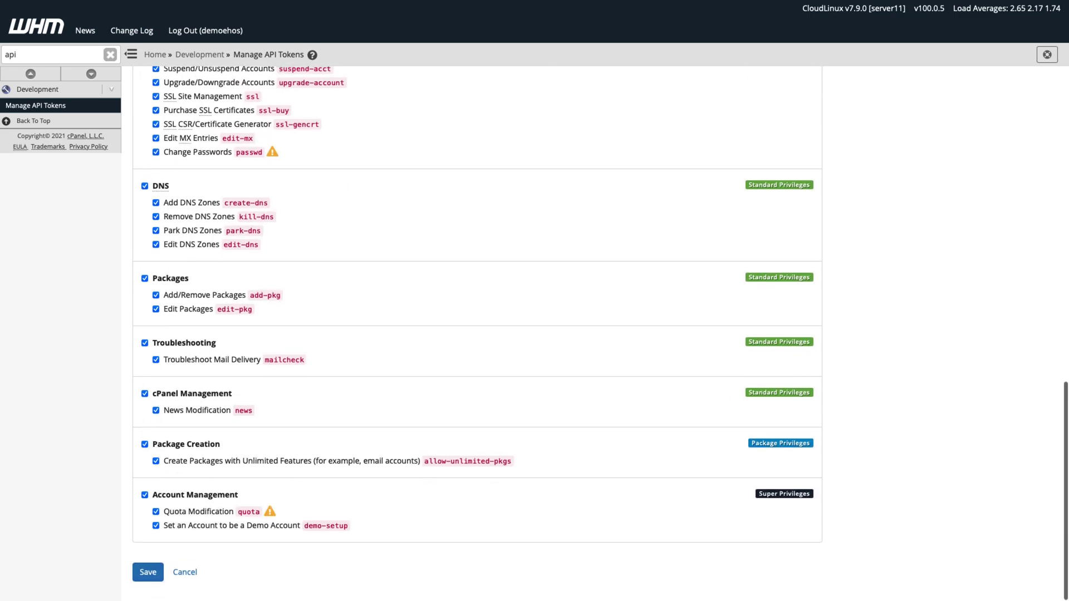
{"action": "left_click", "coordinate": [148, 566]}
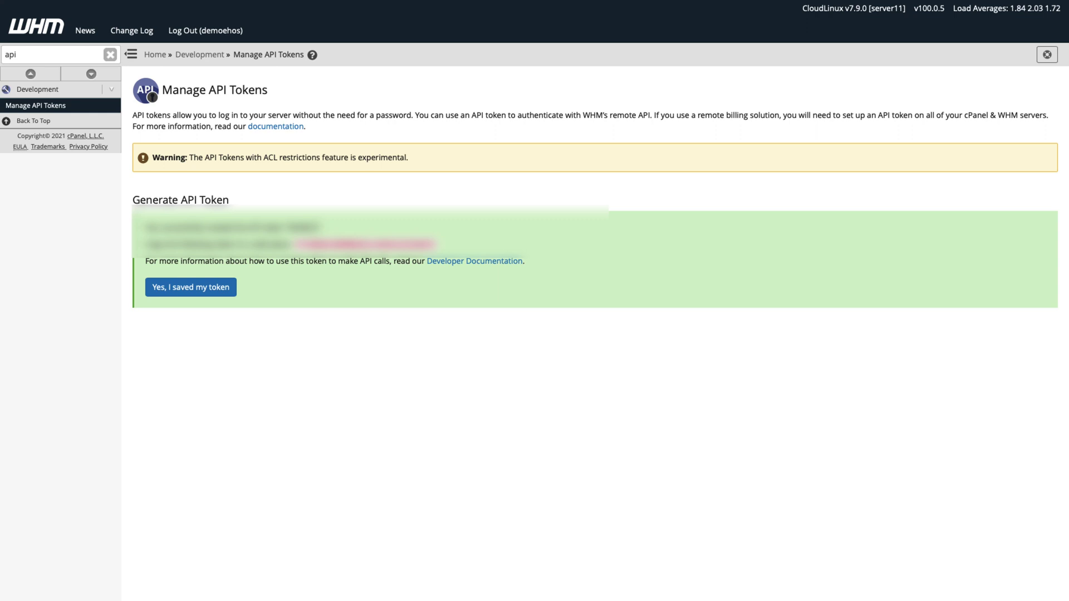
Step: Copy the generated API token in WHM and confirm that it has been saved
{"action": "double_click", "coordinate": [365, 245]}
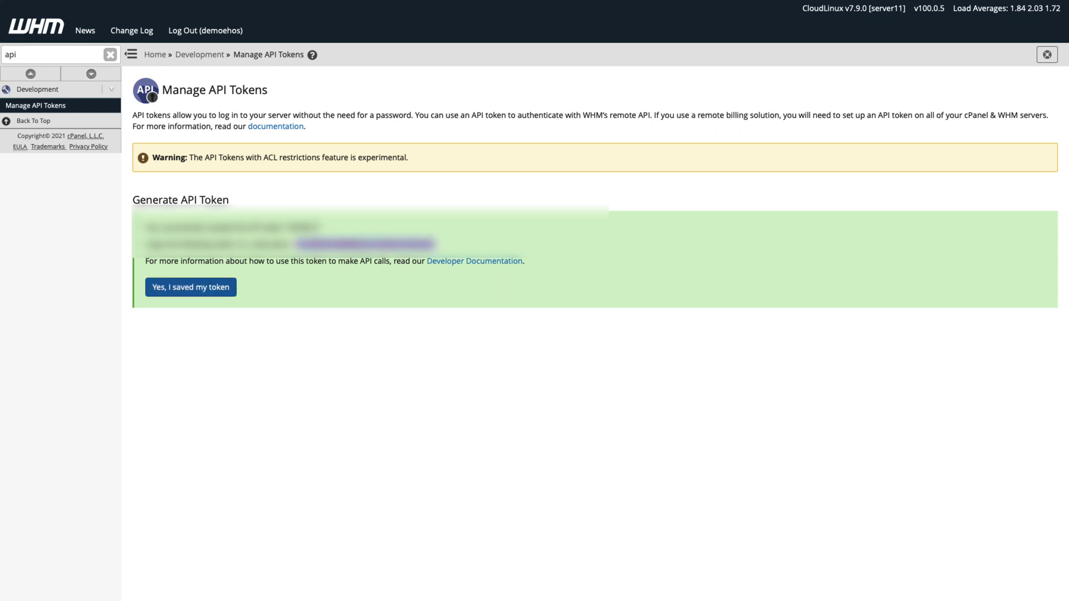
{"action": "left_click", "coordinate": [191, 289]}
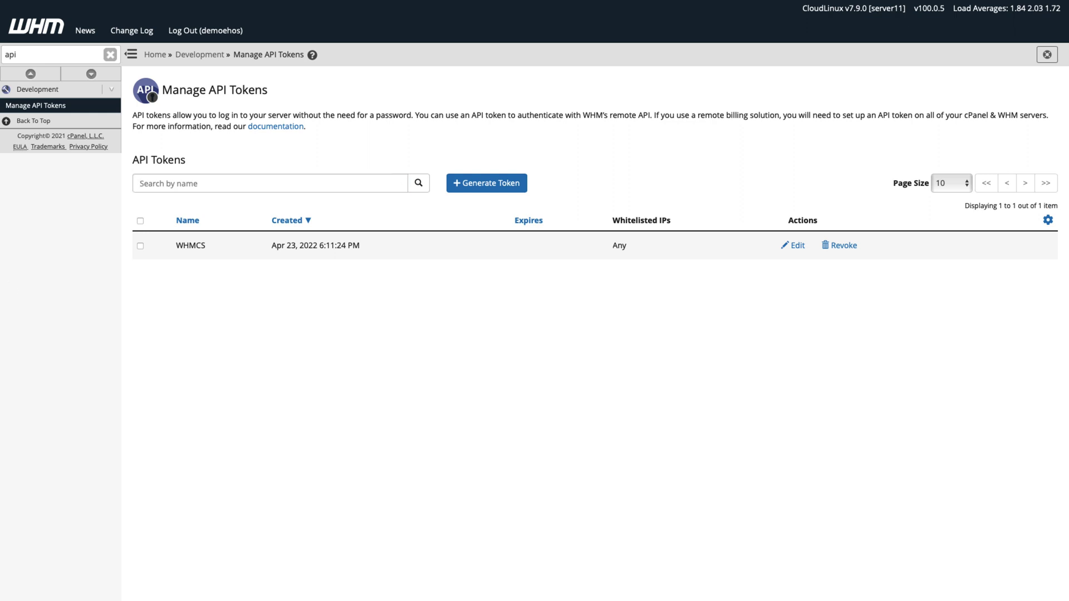
{"action": "left_click", "coordinate": [223, 183]}
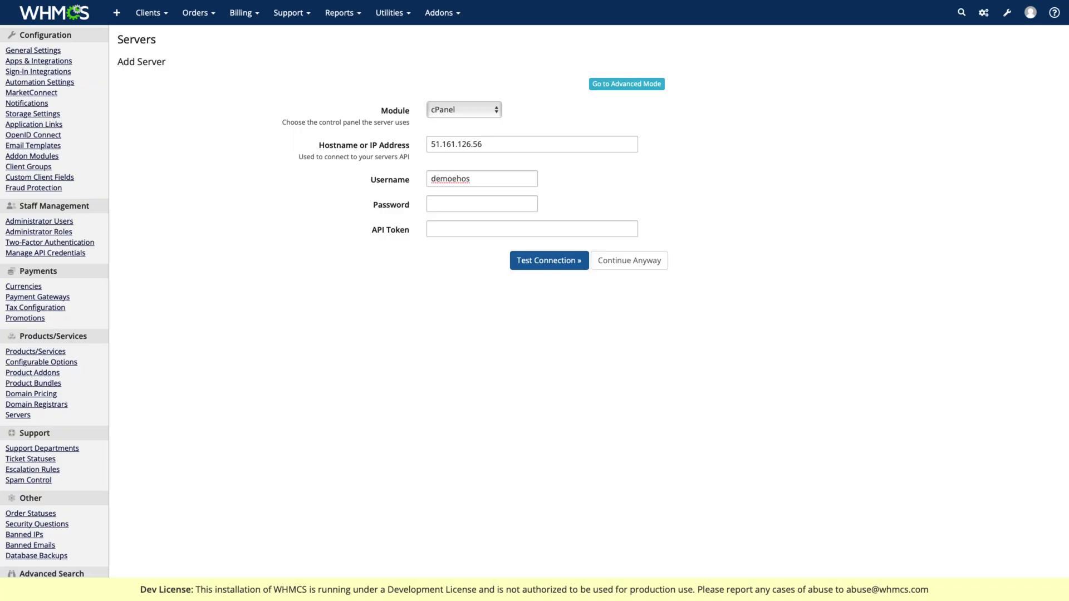
Step: Paste the API token into the new server's API Token field in WHMCS and test the connection
{"action": "left_click", "coordinate": [473, 229]}
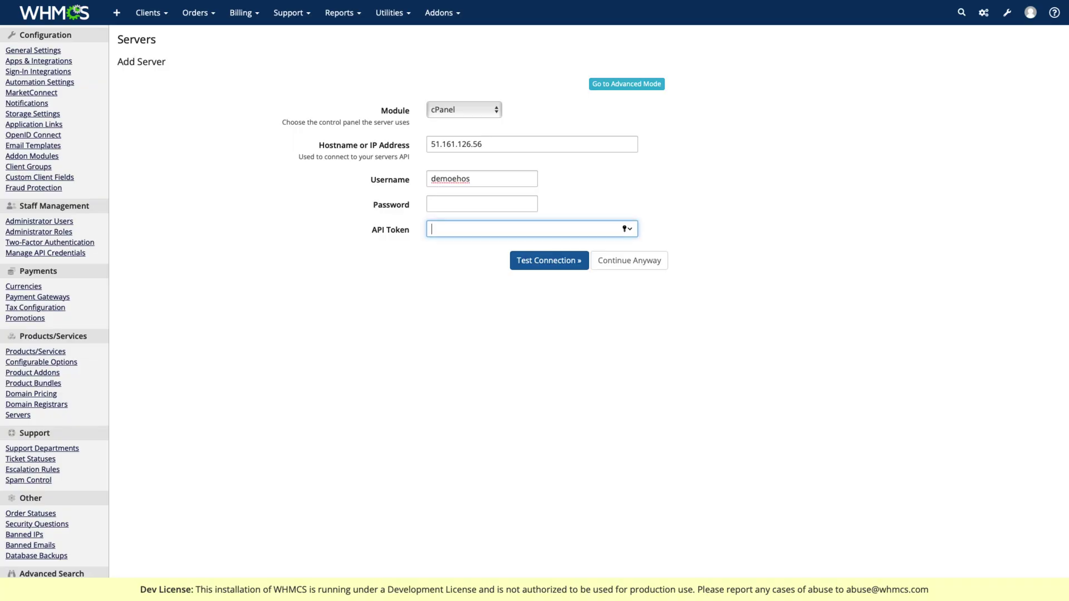
{"action": "key", "text": "ctrl+v"}
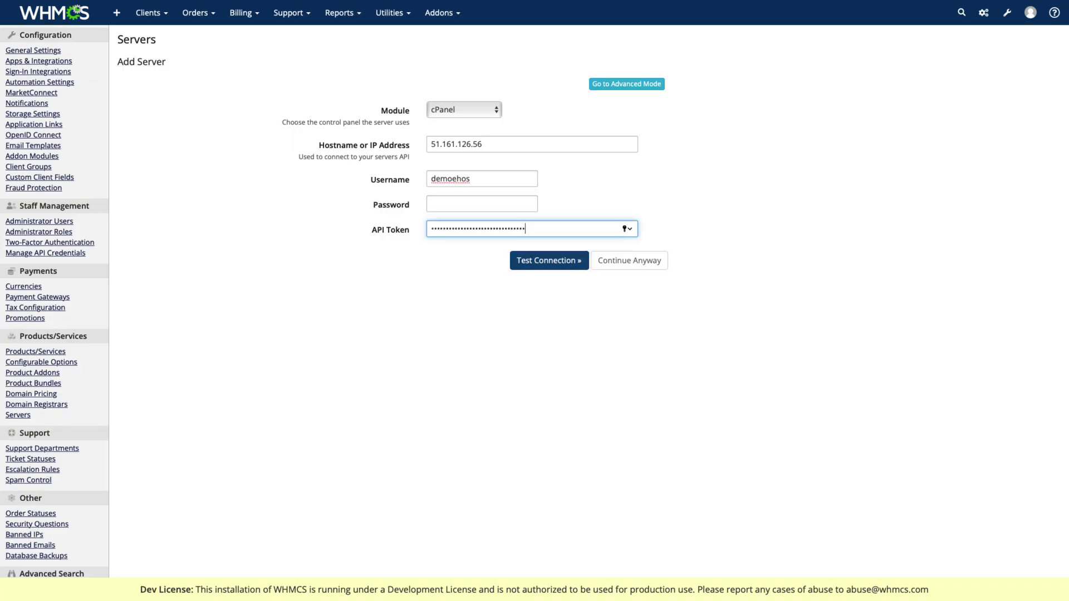
{"action": "left_click", "coordinate": [549, 260]}
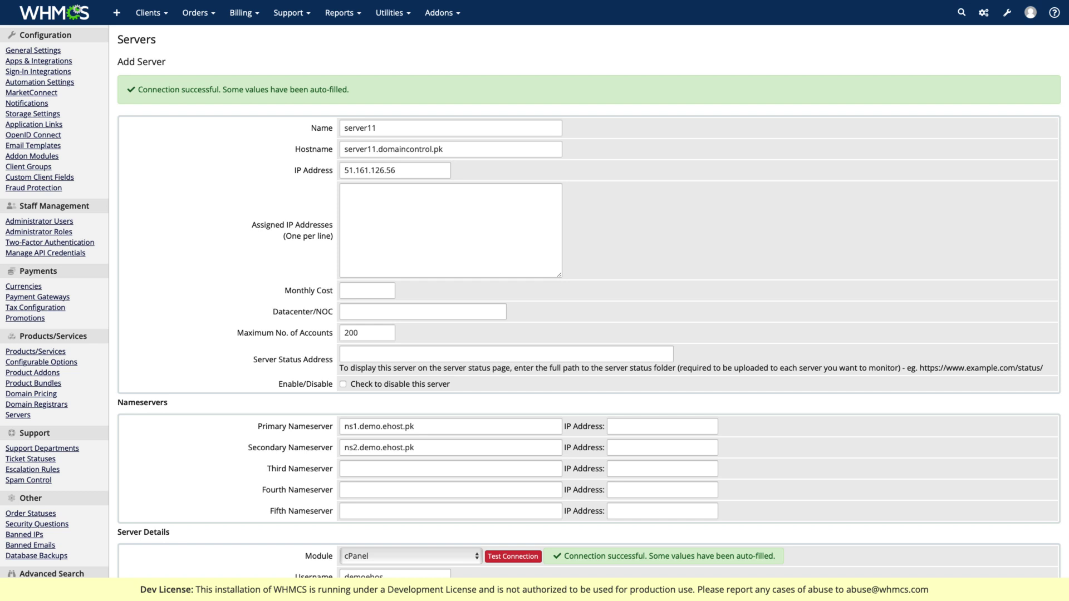
Step: Rename the new server as eHostPK in the Add Server form
{"action": "double_click", "coordinate": [360, 128]}
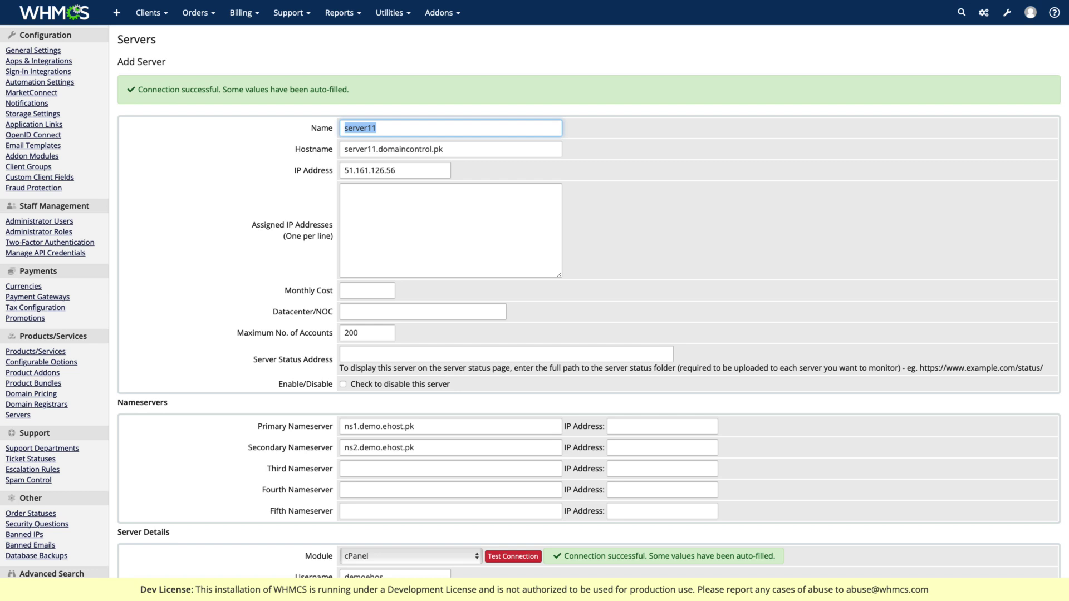
{"action": "type", "text": "eHostPK"}
{"action": "key", "text": "Tab"}
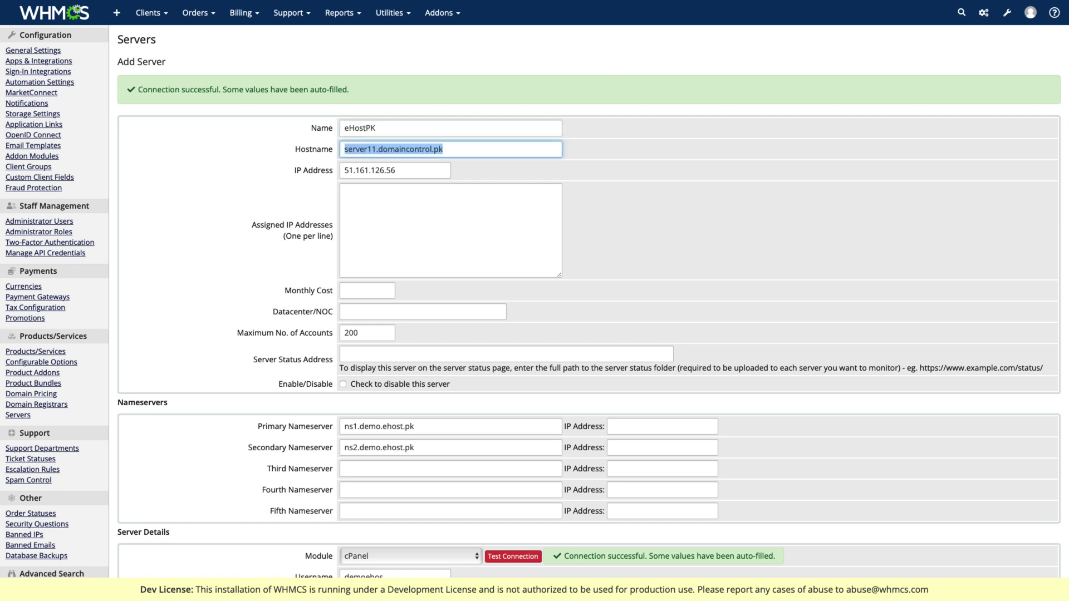
Step: Set the new server's hostname to server.ehost.pk and copy its IP address, 51.161.126.56, to the primary and secondary nameservers
{"action": "type", "text": "server"}
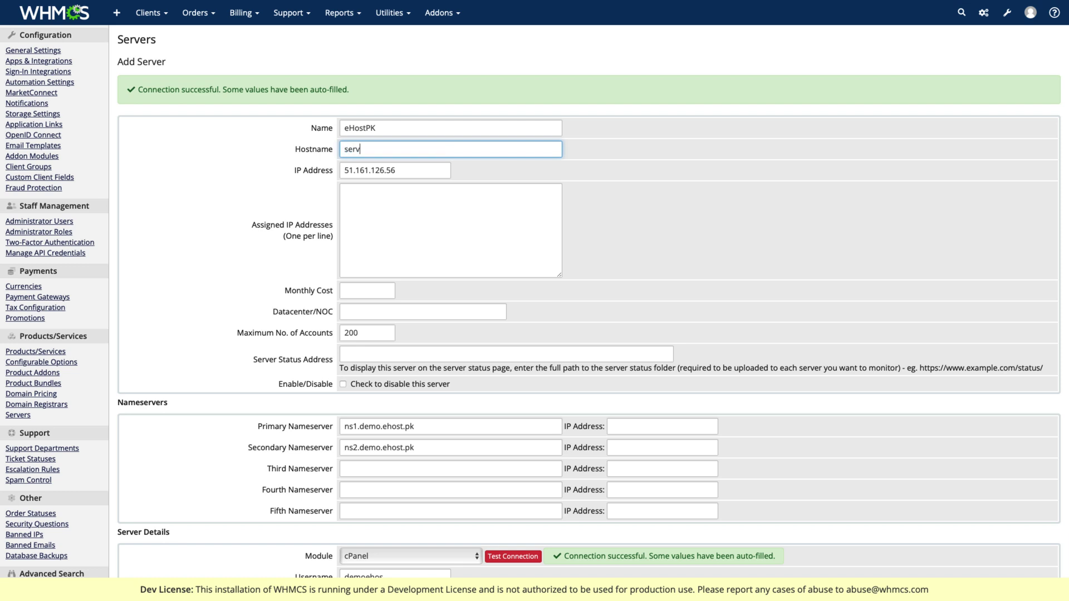
{"action": "type", "text": ".ehost.pk"}
{"action": "scroll", "coordinate": [534, 301], "scroll_direction": "down", "scroll_amount": 2}
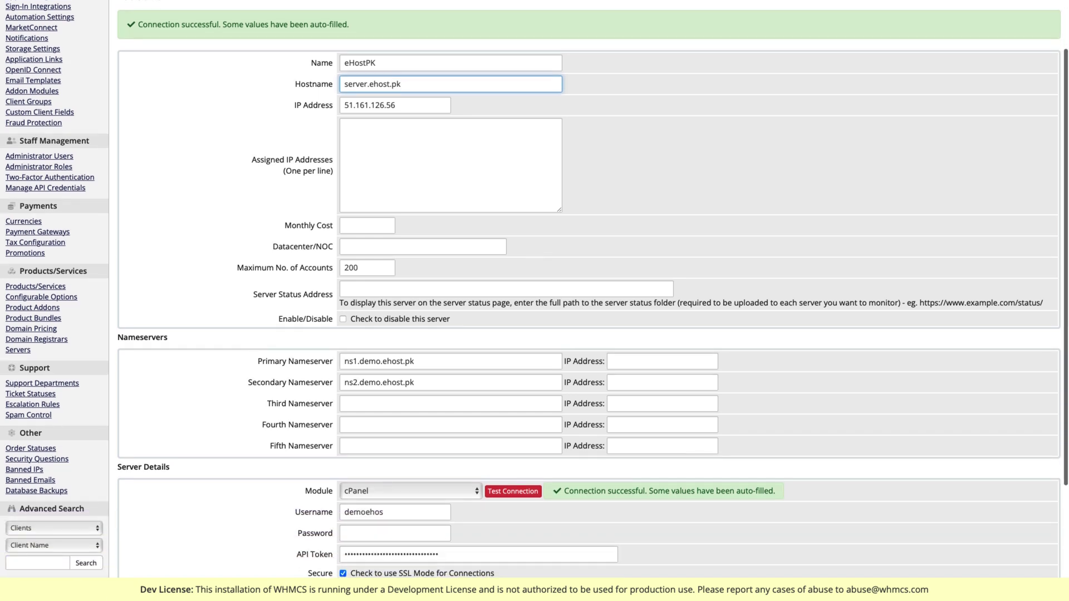
{"action": "key", "text": "Tab"}
{"action": "key", "text": "super+c"}
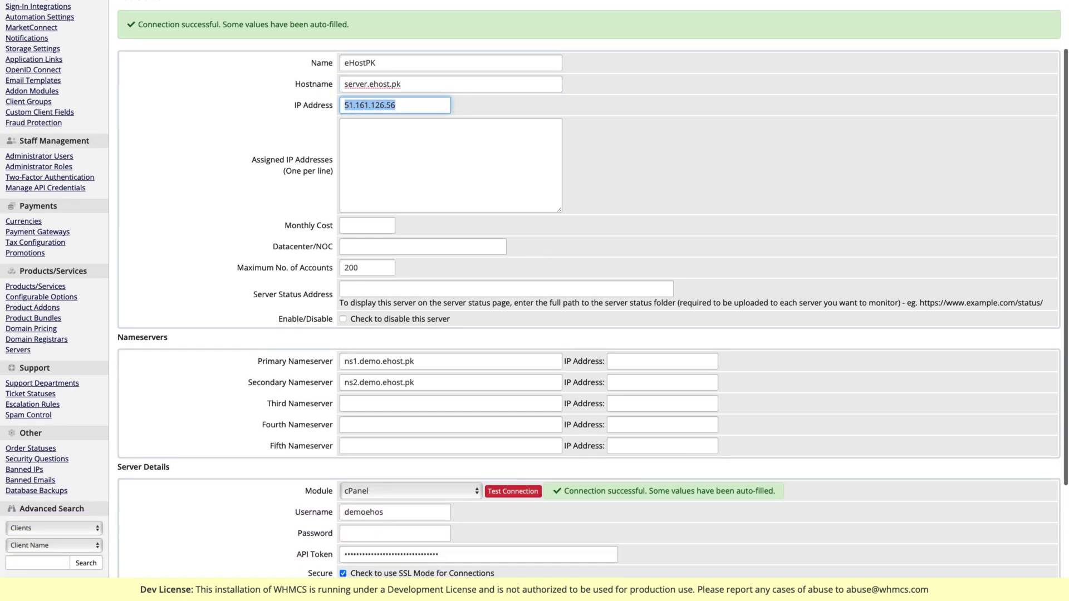
{"action": "left_click", "coordinate": [662, 362]}
{"action": "key", "text": "super+v"}
{"action": "left_click", "coordinate": [662, 383]}
{"action": "key", "text": "super+v"}
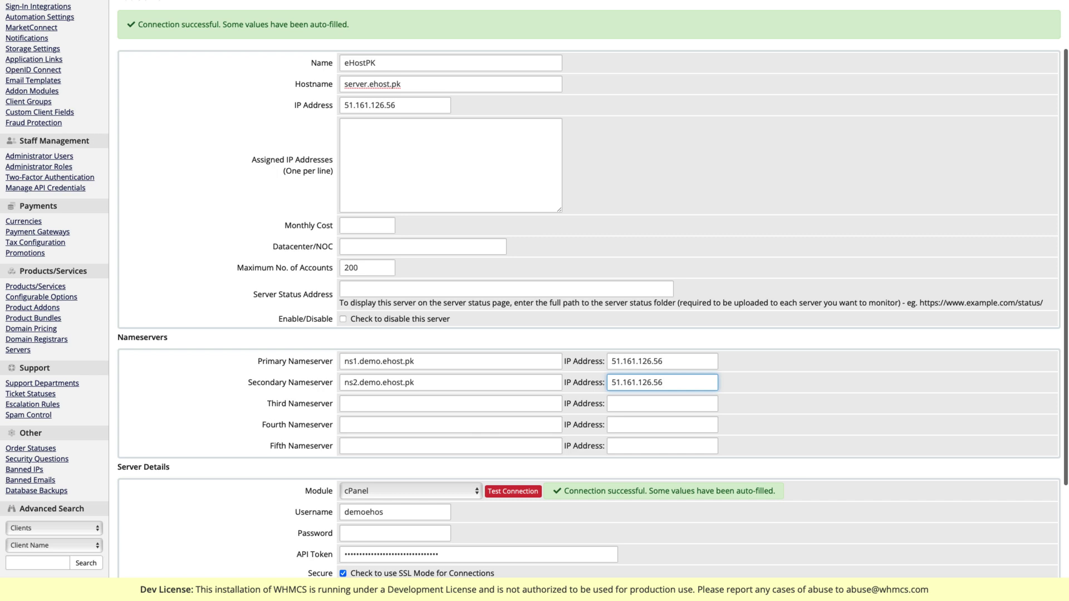
Step: Change the primary and secondary nameservers to ns1.ehost.pk and ns2.ehost.pk, and save the new server
{"action": "left_click_drag", "start_coordinate": [359, 361], "coordinate": [382, 382]}
{"action": "key", "text": "BackSpace"}
{"action": "key", "text": "BackSpace"}
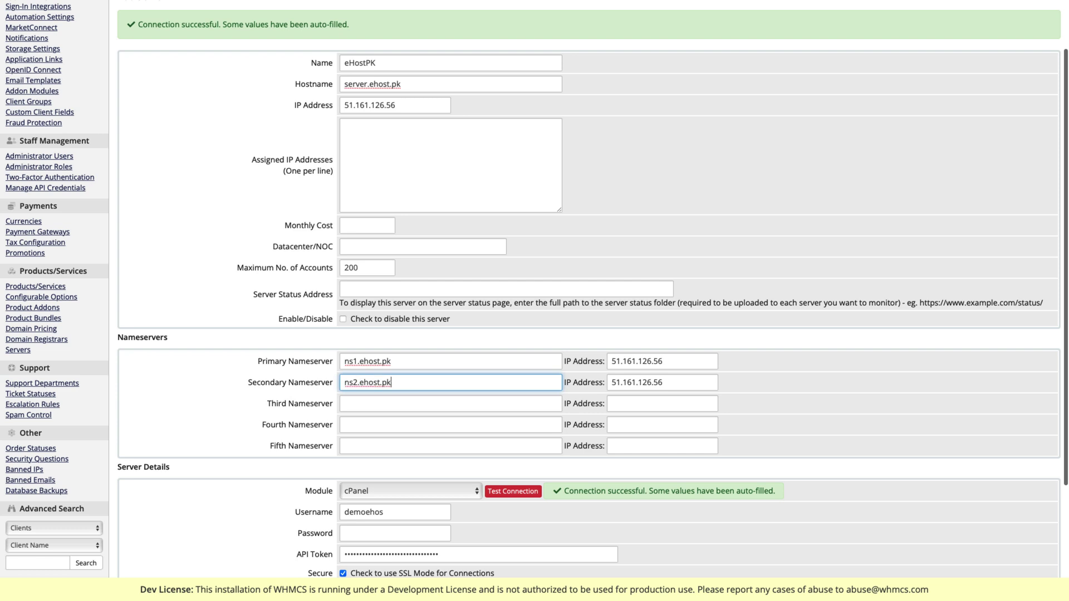
{"action": "scroll", "coordinate": [534, 290], "scroll_direction": "down", "scroll_amount": 3}
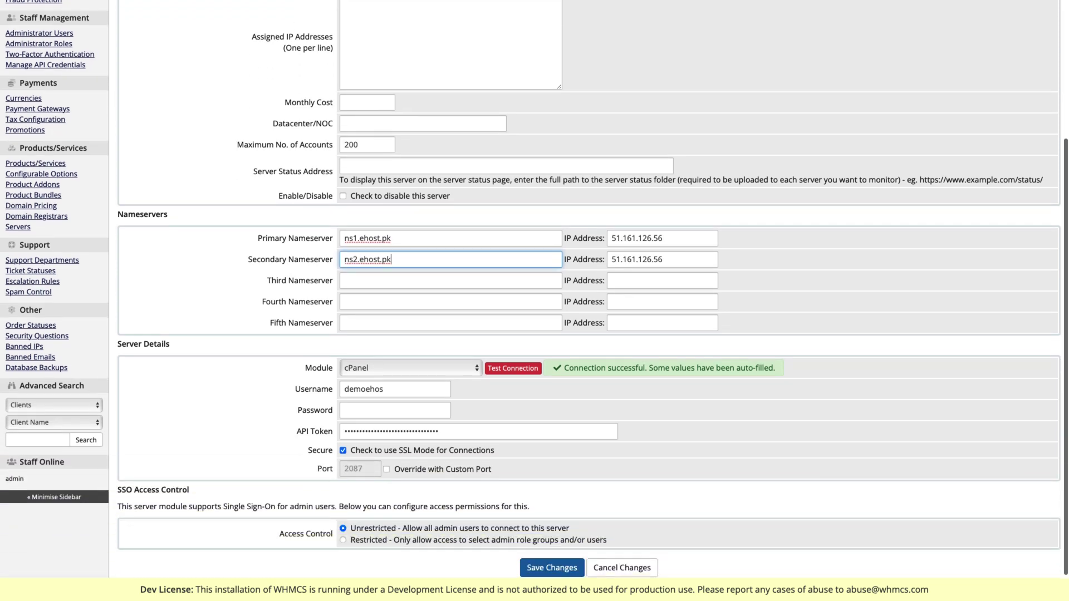
{"action": "left_click", "coordinate": [552, 568]}
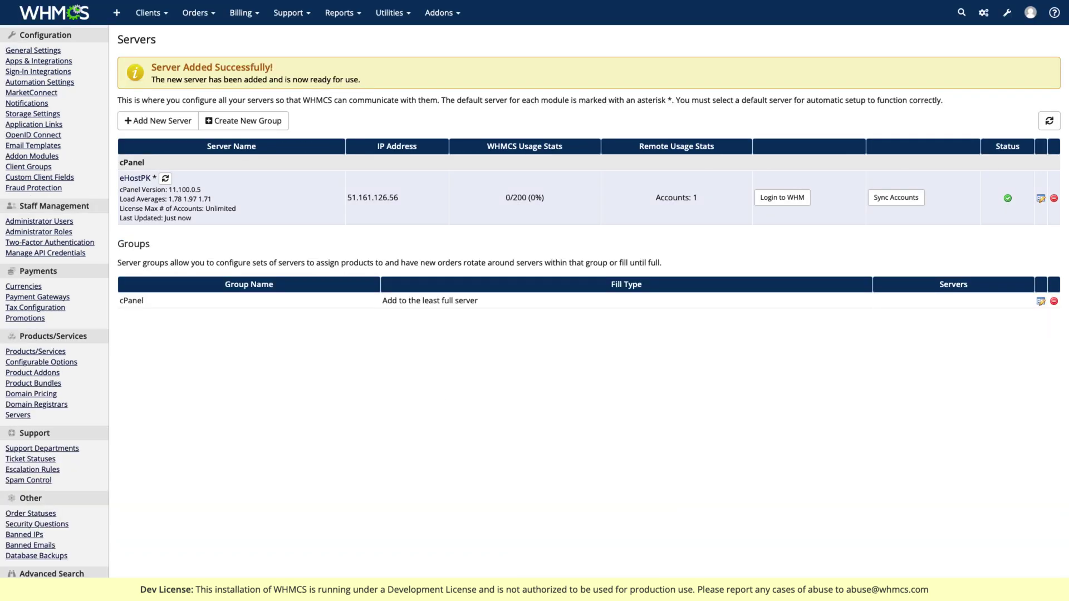
Step: Open the eHostPK server for editing and set its monthly cost to 10 and its datacenter to USA
{"action": "left_click", "coordinate": [1041, 198]}
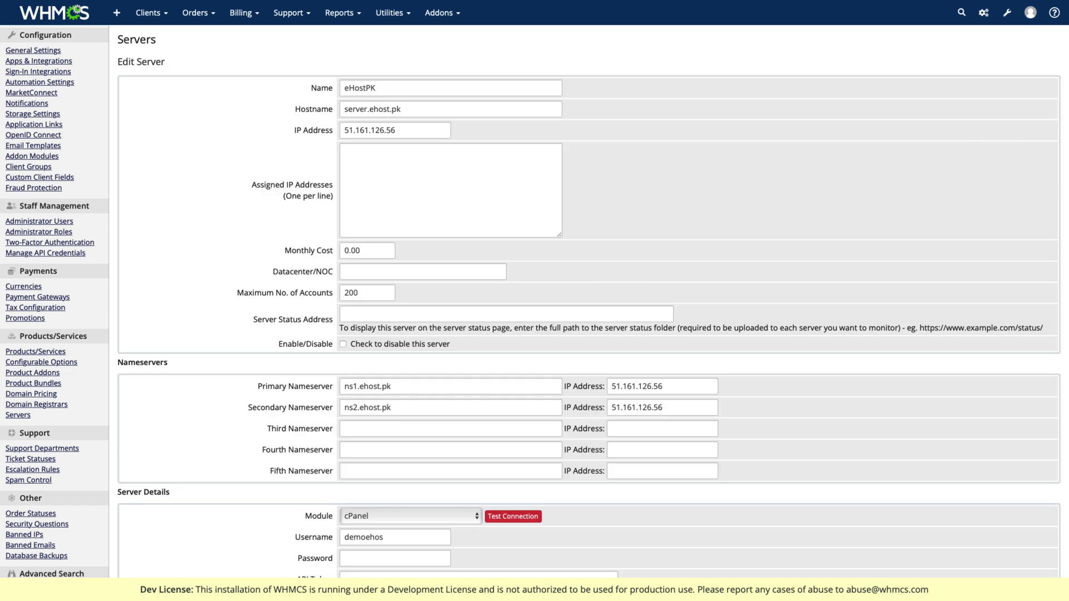
{"action": "scroll", "coordinate": [589, 301], "scroll_direction": "down", "scroll_amount": 1}
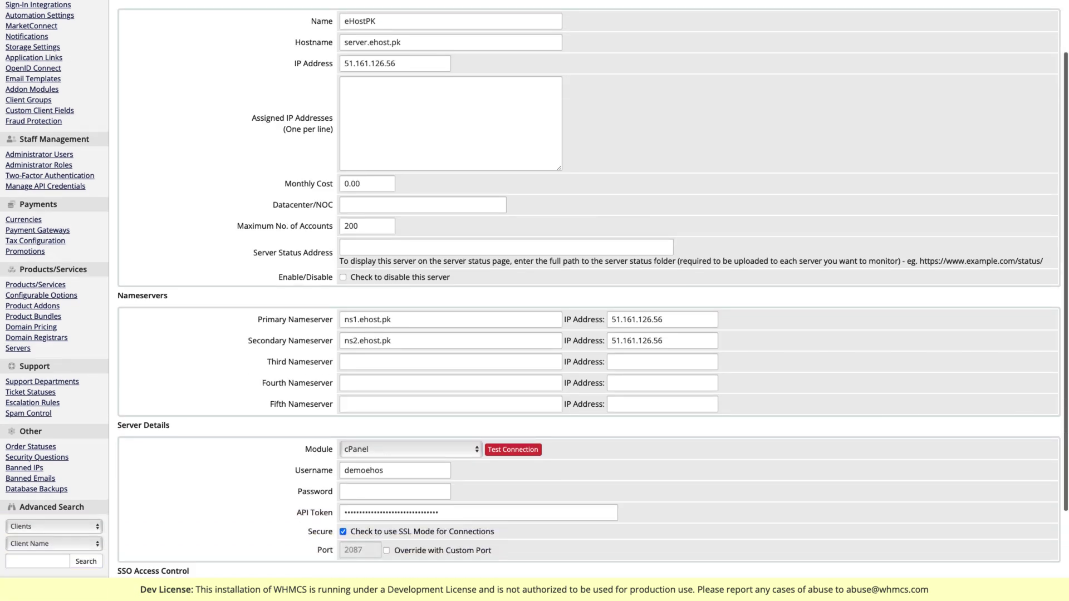
{"action": "scroll", "coordinate": [535, 291], "scroll_direction": "up", "scroll_amount": 1}
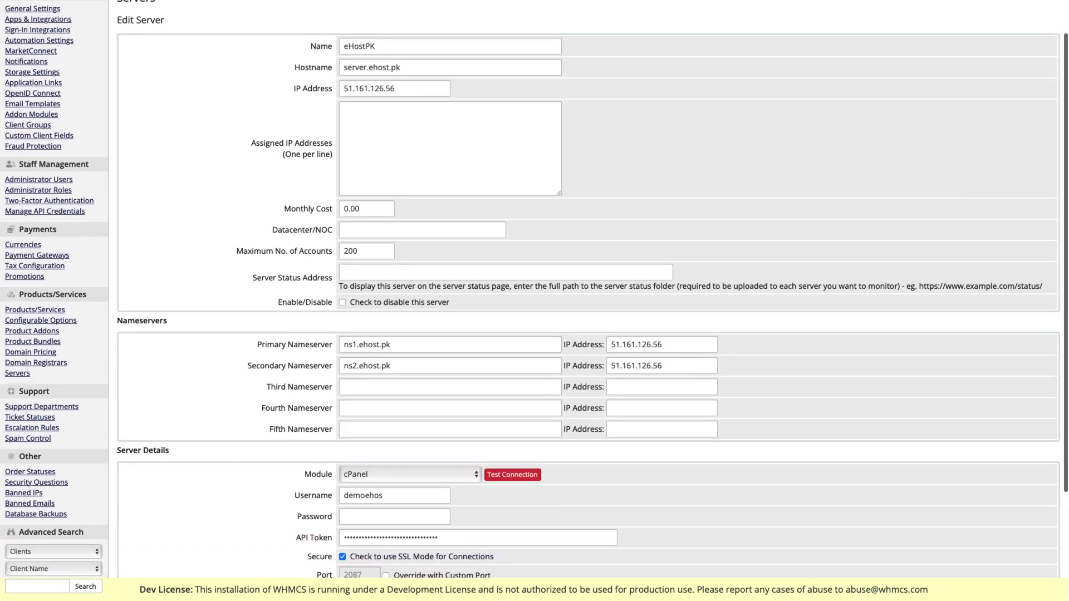
{"action": "double_click", "coordinate": [352, 214]}
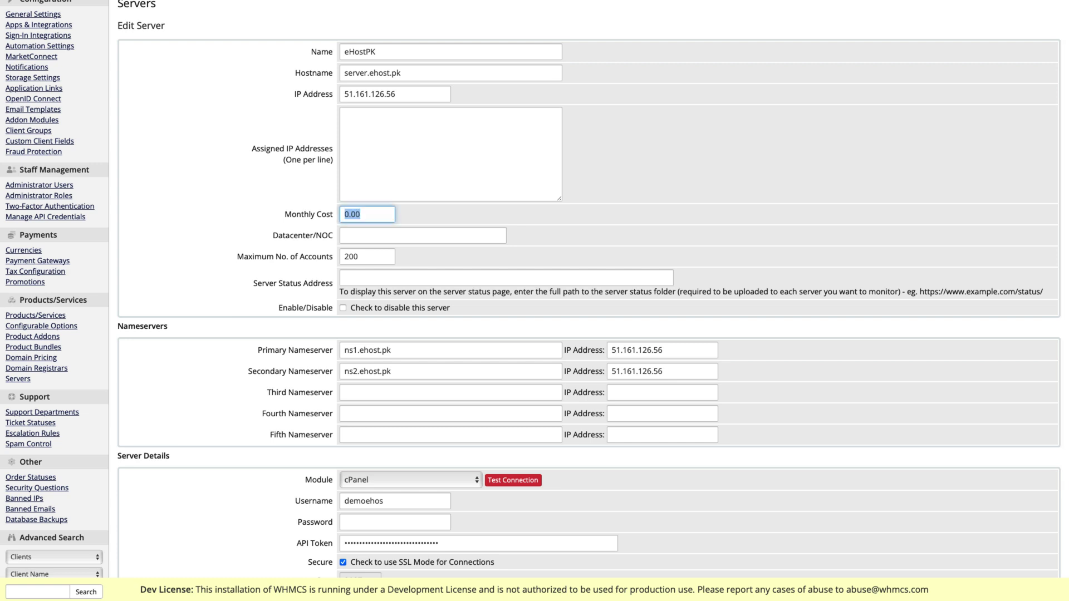
{"action": "type", "text": "10"}
{"action": "key", "text": "Tab"}
{"action": "type", "text": "USA"}
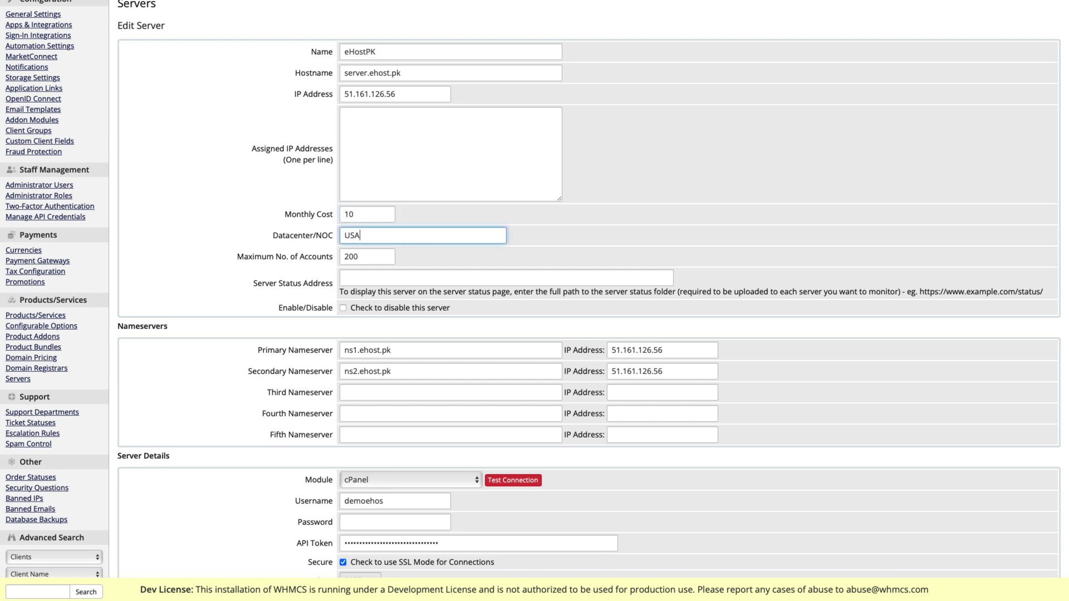
Step: Set the eHostPK server's maximum number of accounts to 25
{"action": "left_click_drag", "start_coordinate": [360, 257], "coordinate": [349, 257]}
{"action": "key", "text": "BackSpace"}
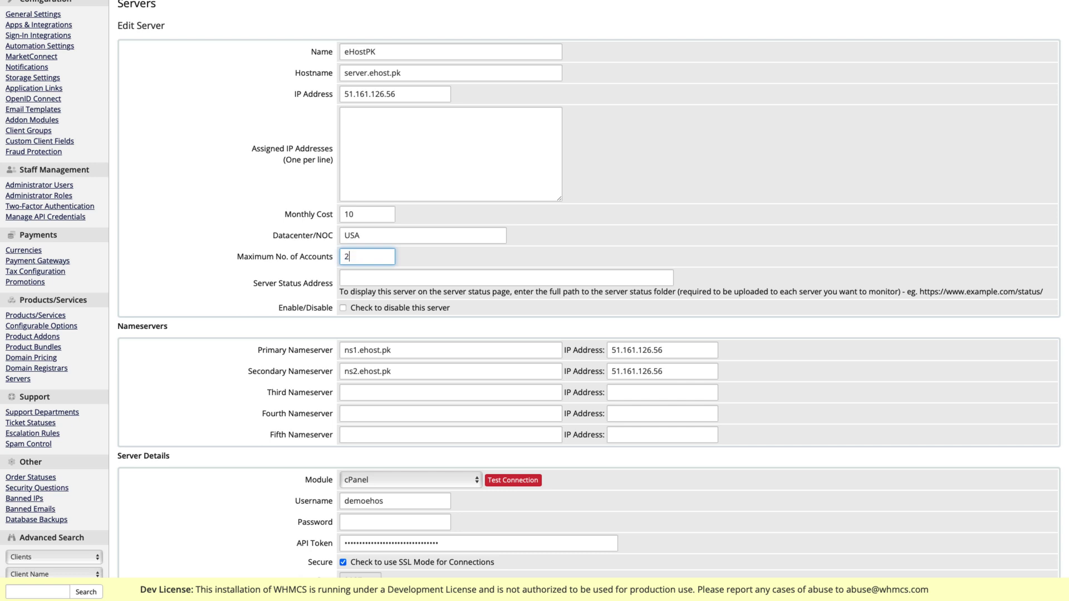
{"action": "type", "text": "5"}
{"action": "key", "text": "Tab"}
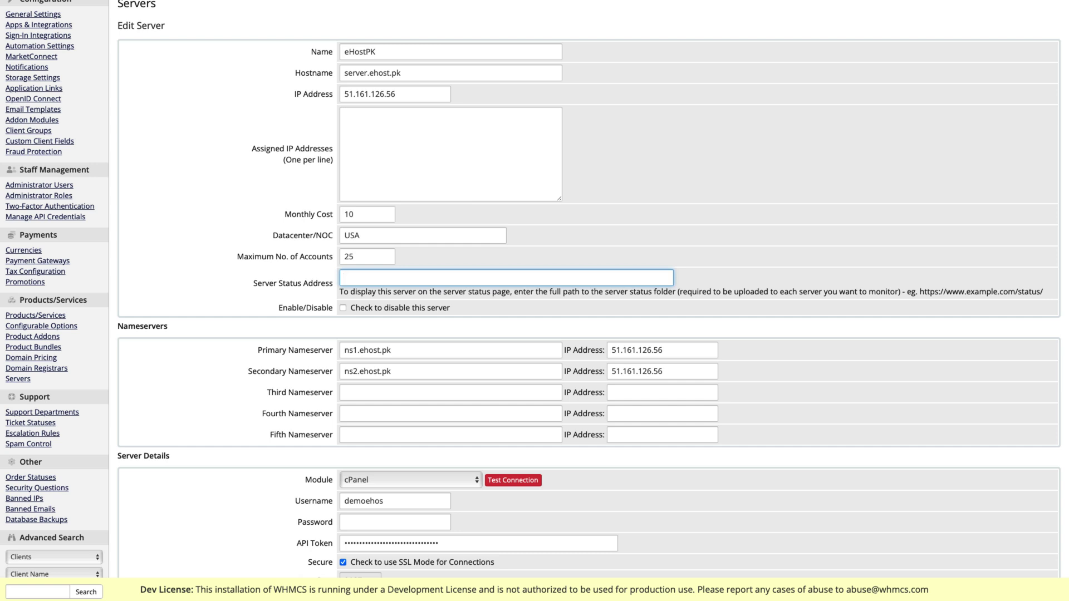
Step: Open the WHMCS client area in a separate browser tab and copy its web address
{"action": "scroll", "coordinate": [589, 300], "scroll_direction": "up", "scroll_amount": 1}
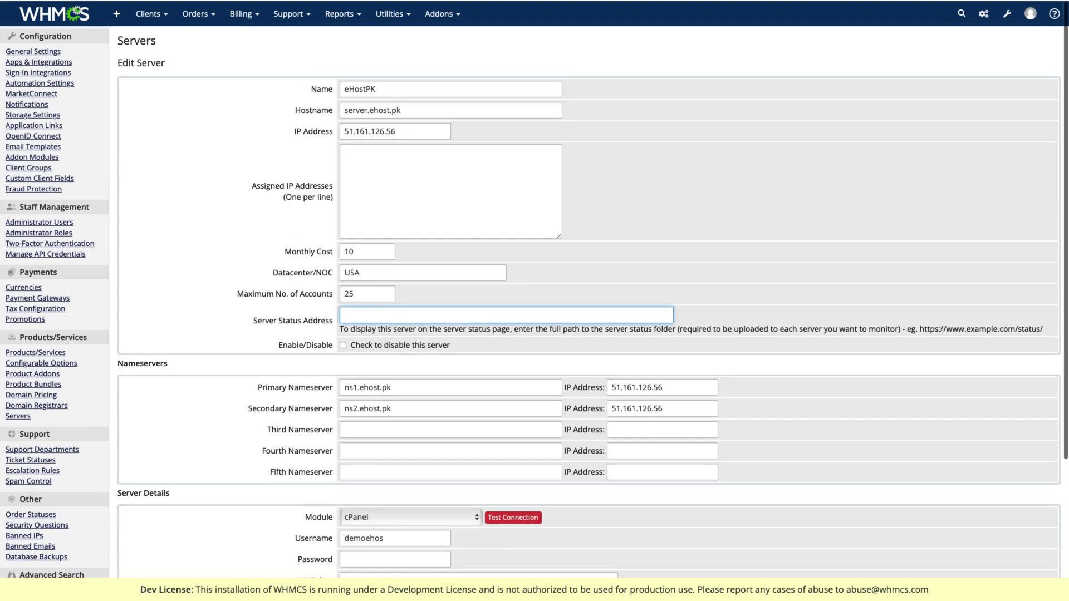
{"action": "mouse_move", "coordinate": [1031, 12]}
{"action": "right_click", "coordinate": [1020, 72]}
{"action": "left_click", "coordinate": [1003, 76]}
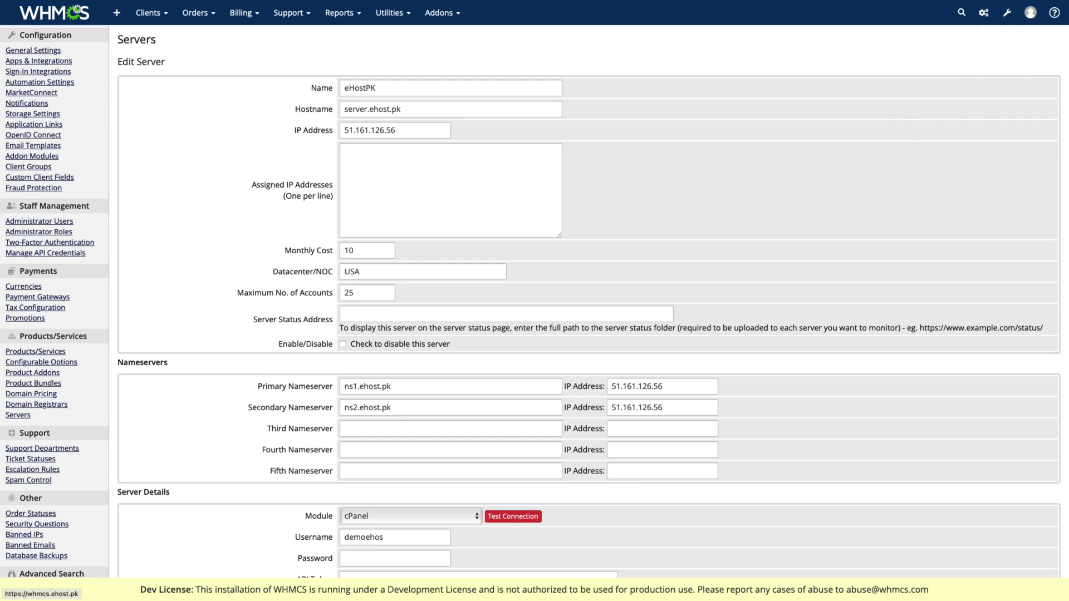
{"action": "key", "text": "ctrl+Tab"}
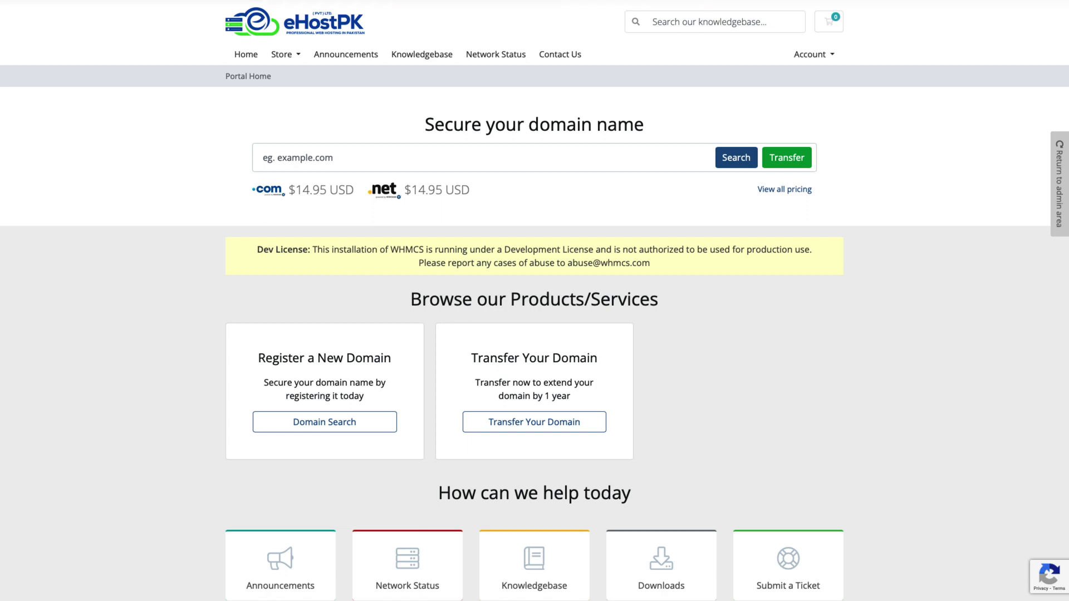
{"action": "mouse_move", "coordinate": [535, 0]}
{"action": "left_click", "coordinate": [534, 28]}
{"action": "key", "text": "super+c"}
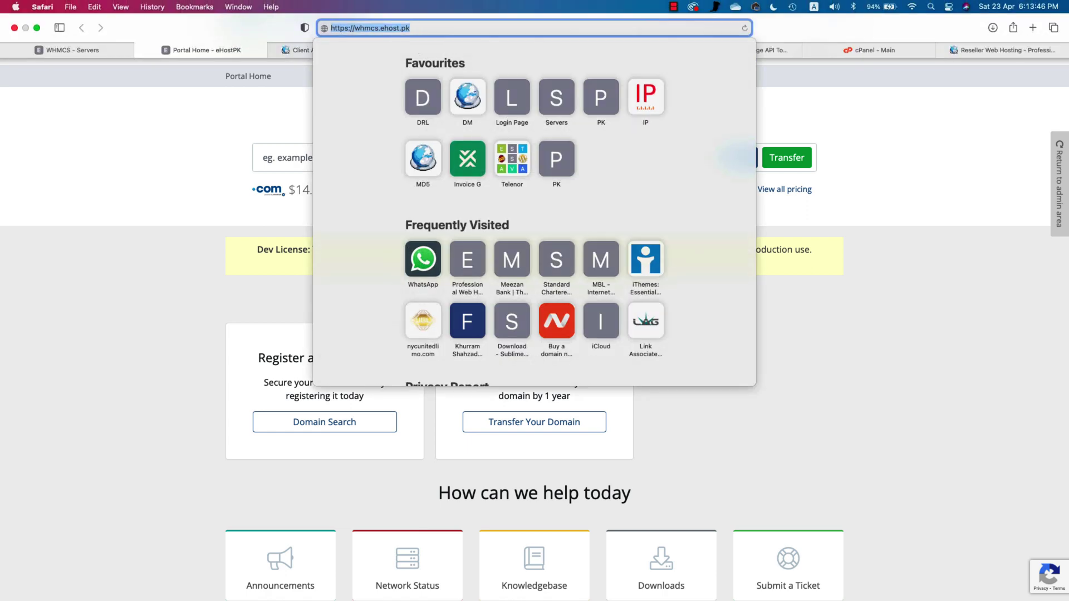
{"action": "left_click", "coordinate": [67, 50]}
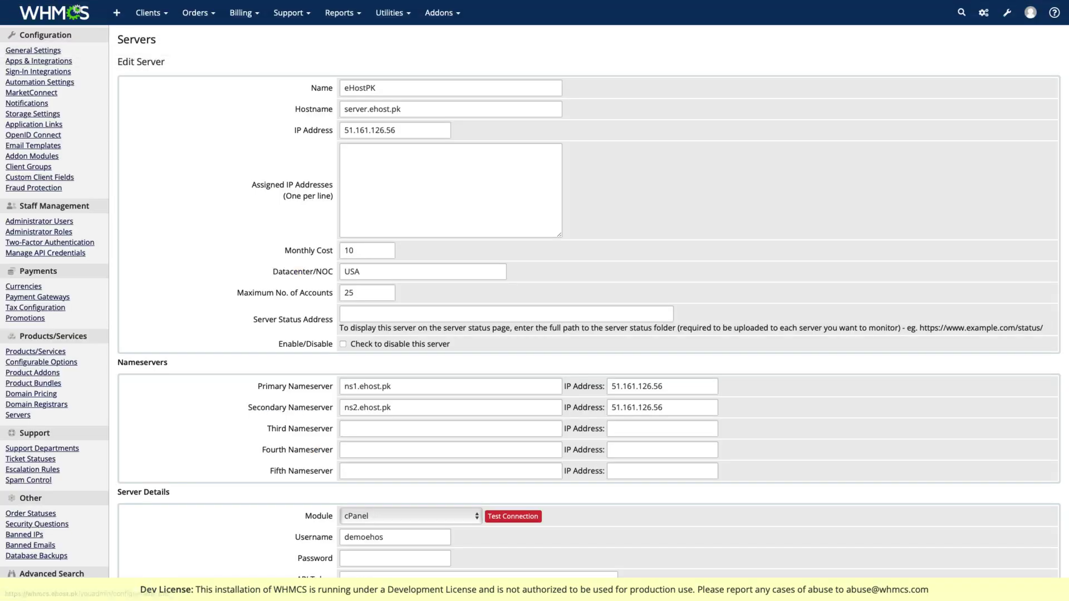
{"action": "left_click", "coordinate": [467, 315]}
{"action": "key", "text": "super+v"}
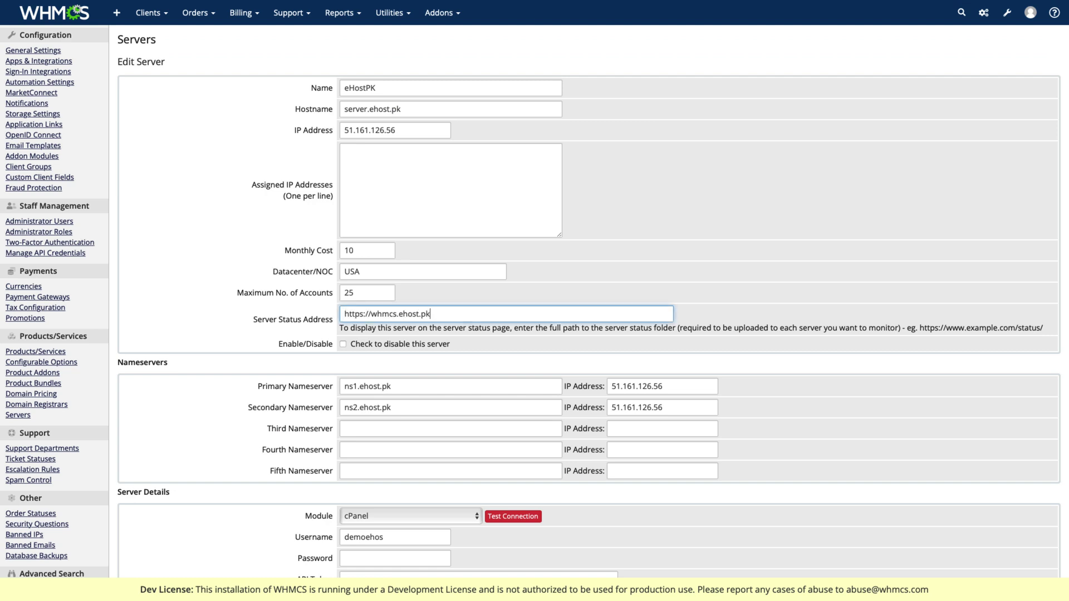
{"action": "type", "text": "/status/"}
Step: Copy the server status address and load it in a new browser tab to check the status page's output
{"action": "key", "text": "super+a"}
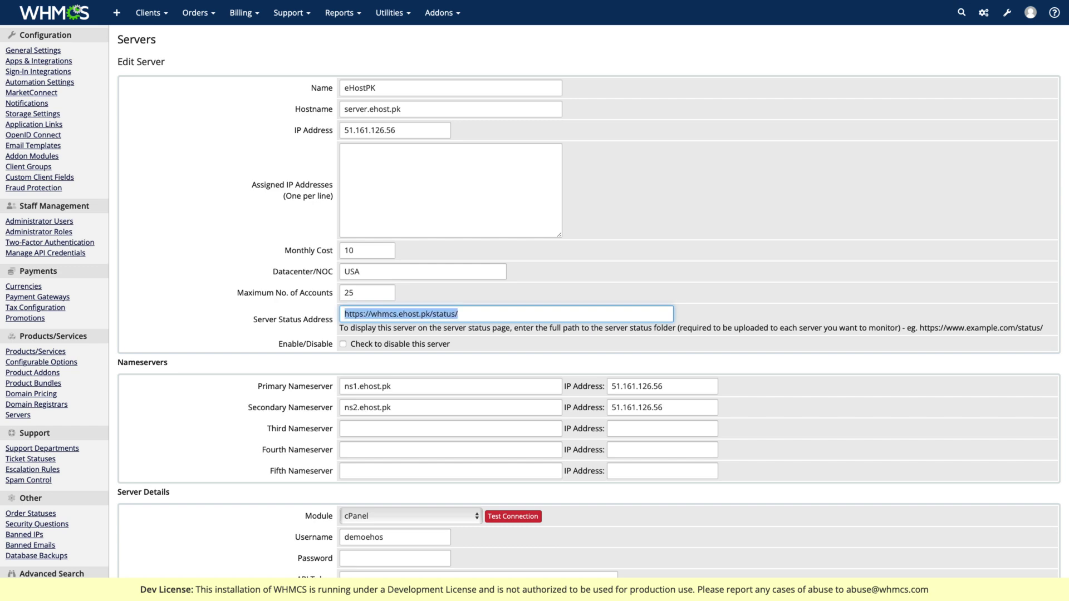
{"action": "key", "text": "super+c"}
{"action": "key", "text": "super+t"}
{"action": "key", "text": "super+v"}
{"action": "key", "text": "Return"}
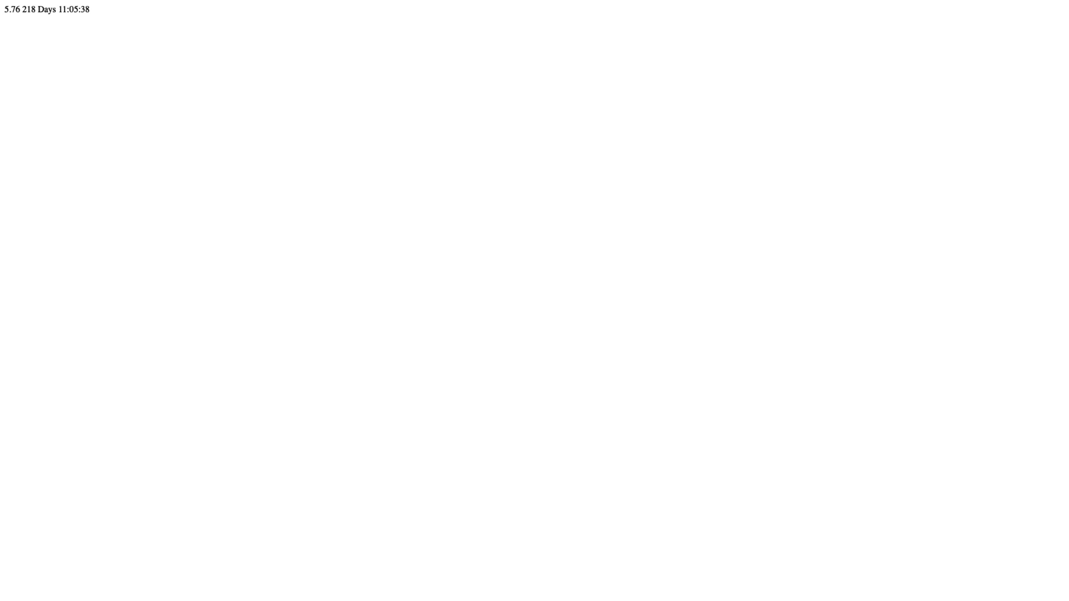
Step: Return to the Edit Server form and save the changes to the eHostPK server
{"action": "key", "text": "ctrl+shift+Tab"}
{"action": "scroll", "coordinate": [588, 301], "scroll_direction": "down", "scroll_amount": 1}
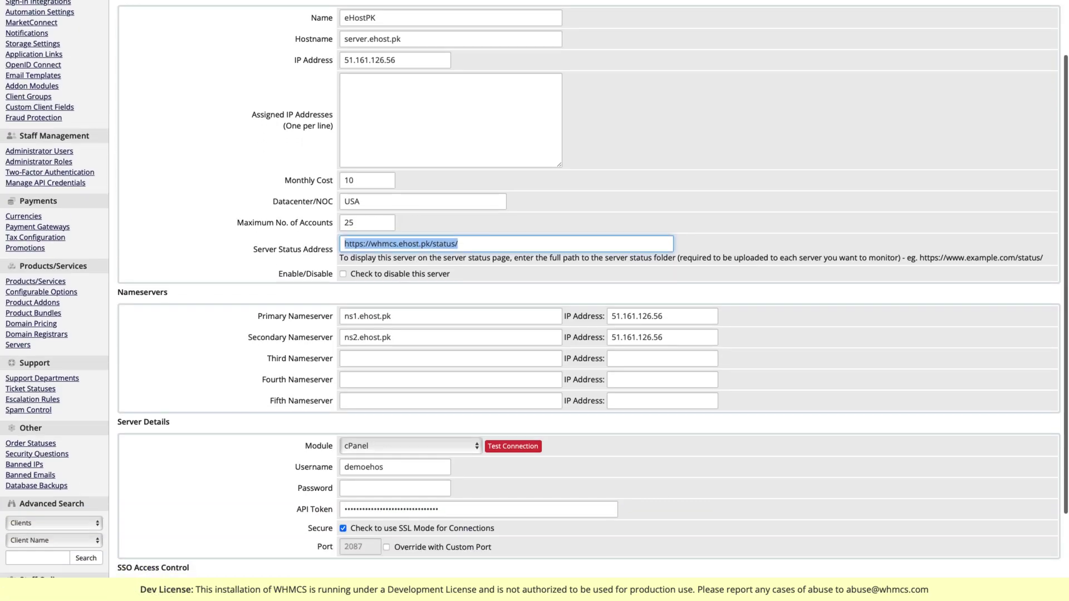
{"action": "scroll", "coordinate": [535, 301], "scroll_direction": "down", "scroll_amount": 3}
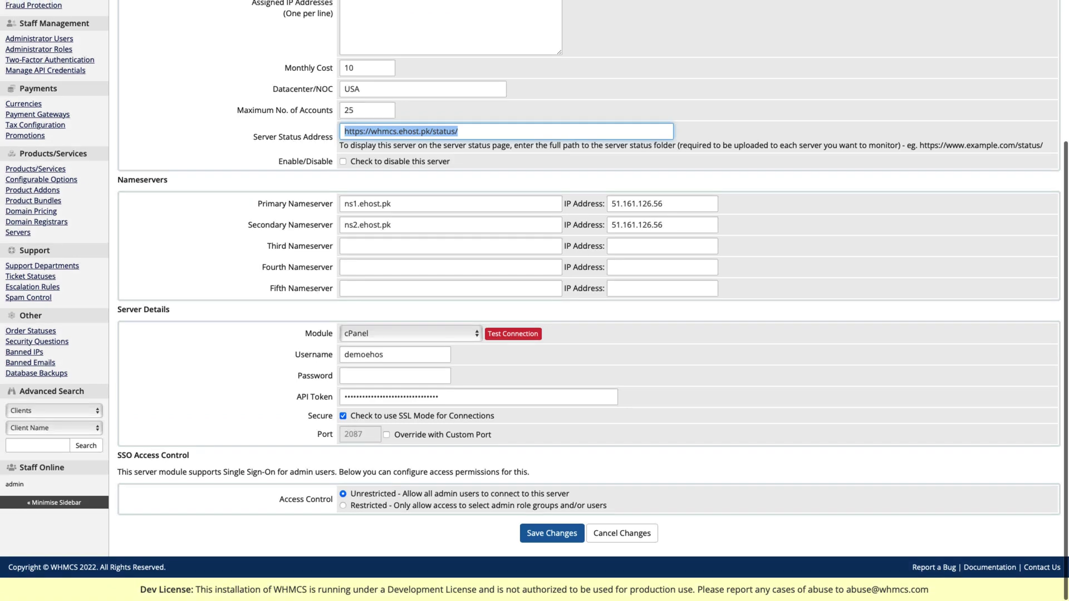
{"action": "key", "text": "Return"}
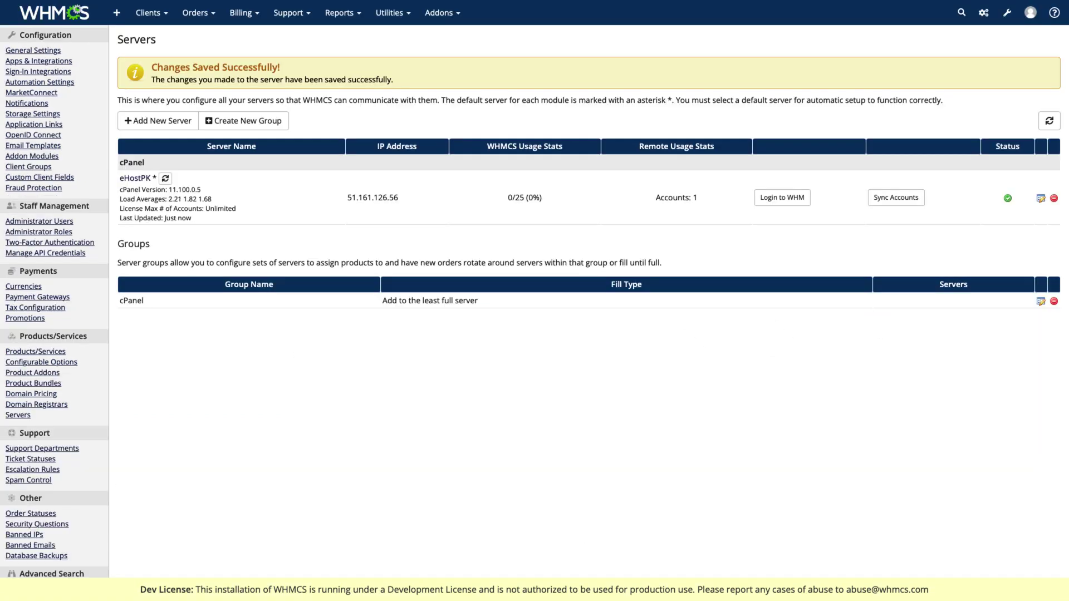
Step: Edit the cPanel server group, add eHostPK to its selected servers, and save the group
{"action": "left_click", "coordinate": [1041, 301]}
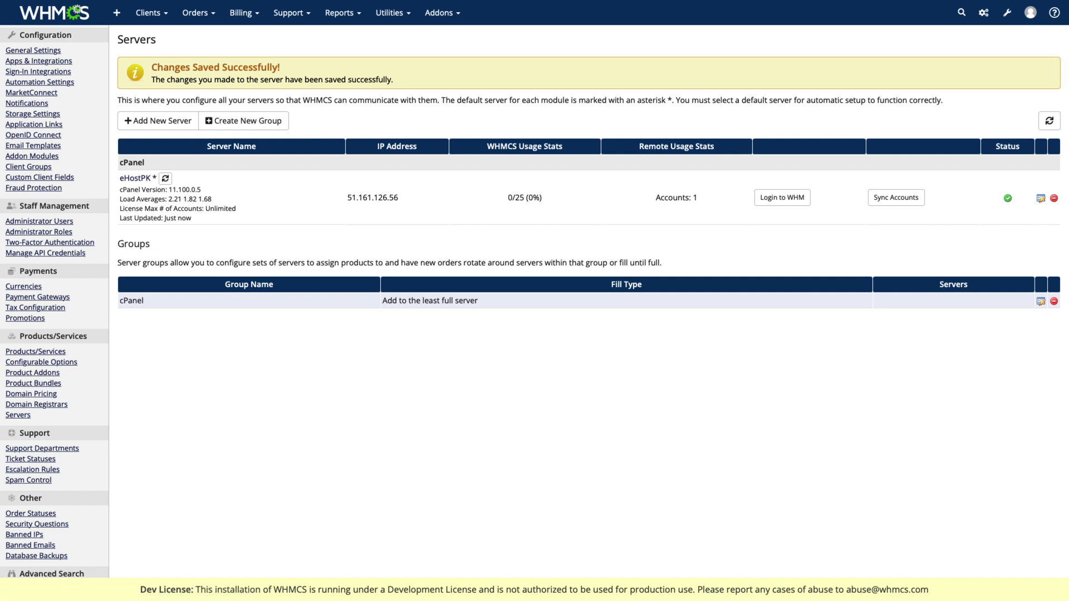
{"action": "left_click", "coordinate": [294, 138]}
{"action": "left_click", "coordinate": [411, 174]}
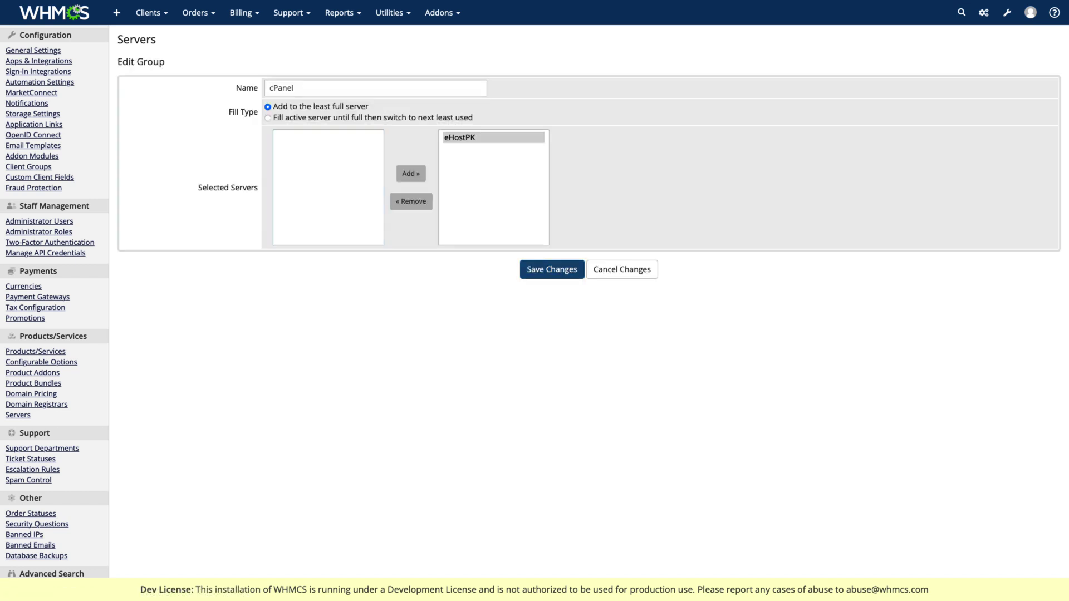
{"action": "left_click", "coordinate": [552, 269]}
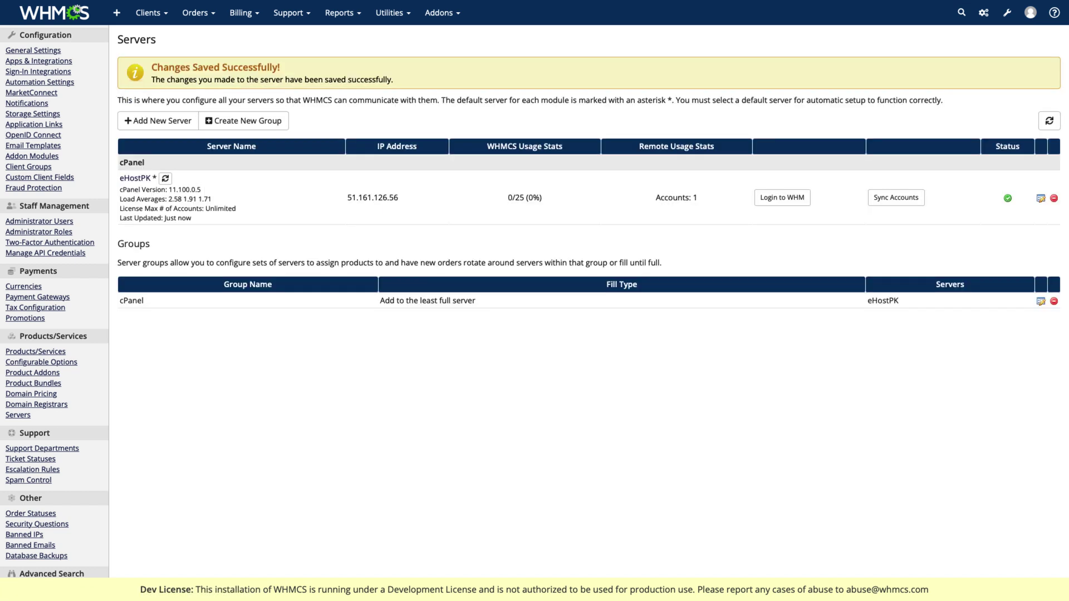